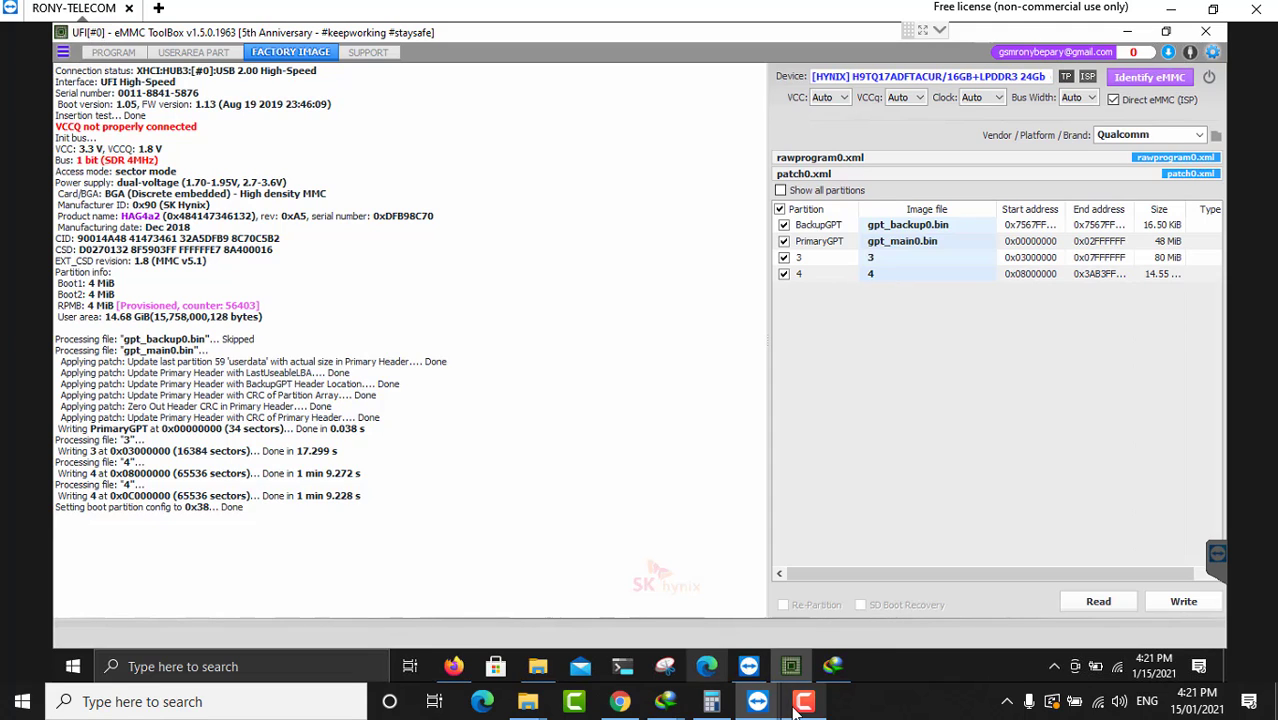
Switch to Firefox and load the rdxfirmware.com website in place of the Google Drive page.
left_click(454, 666)
left_click(482, 67)
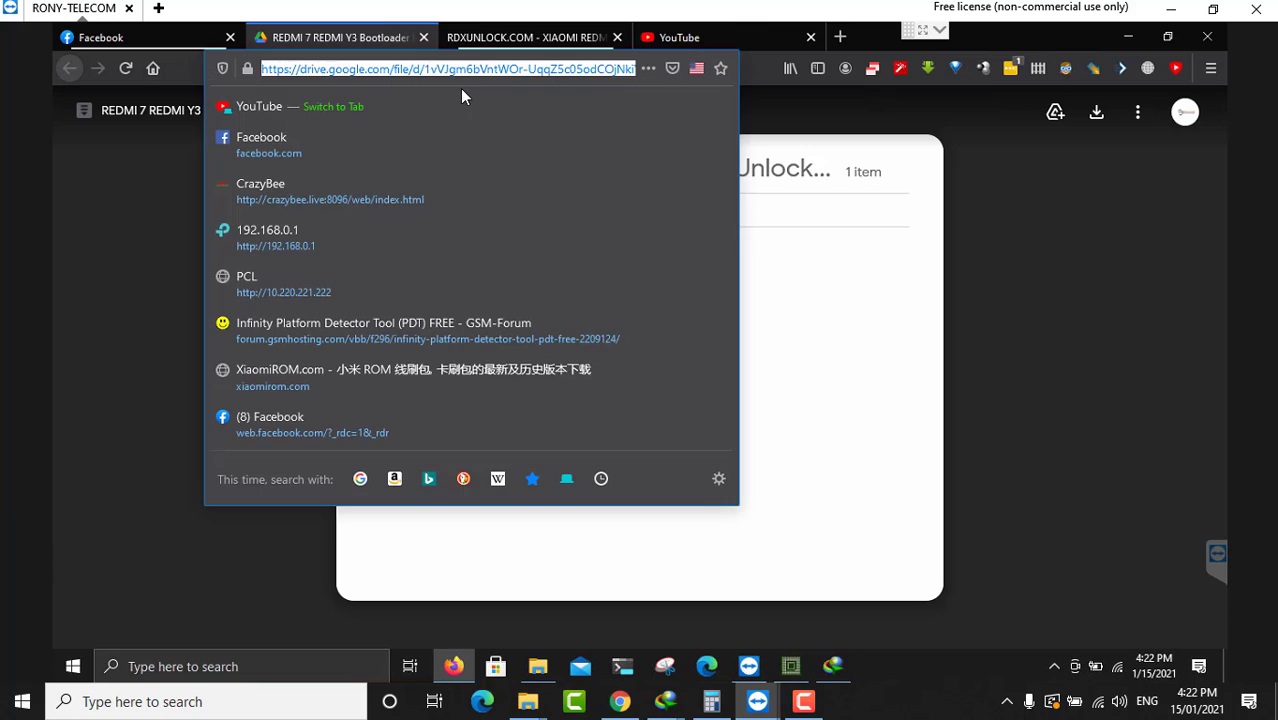
type("rdxf")
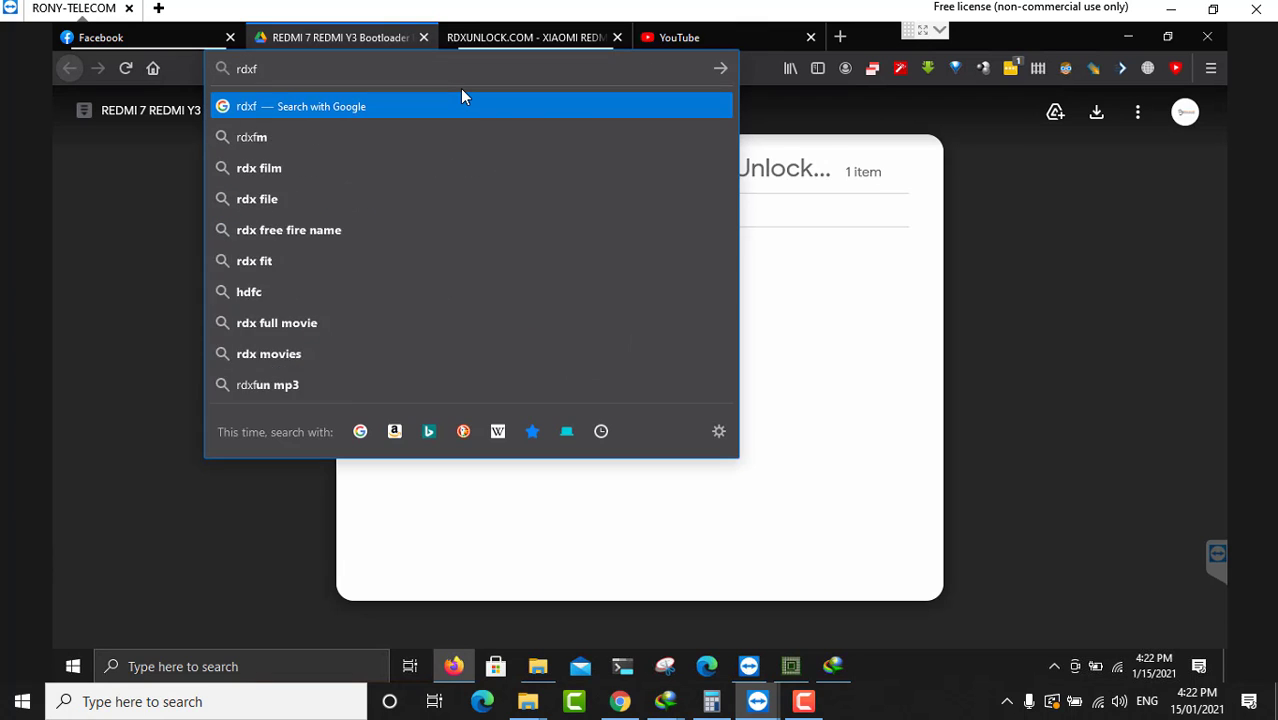
type("irmware.")
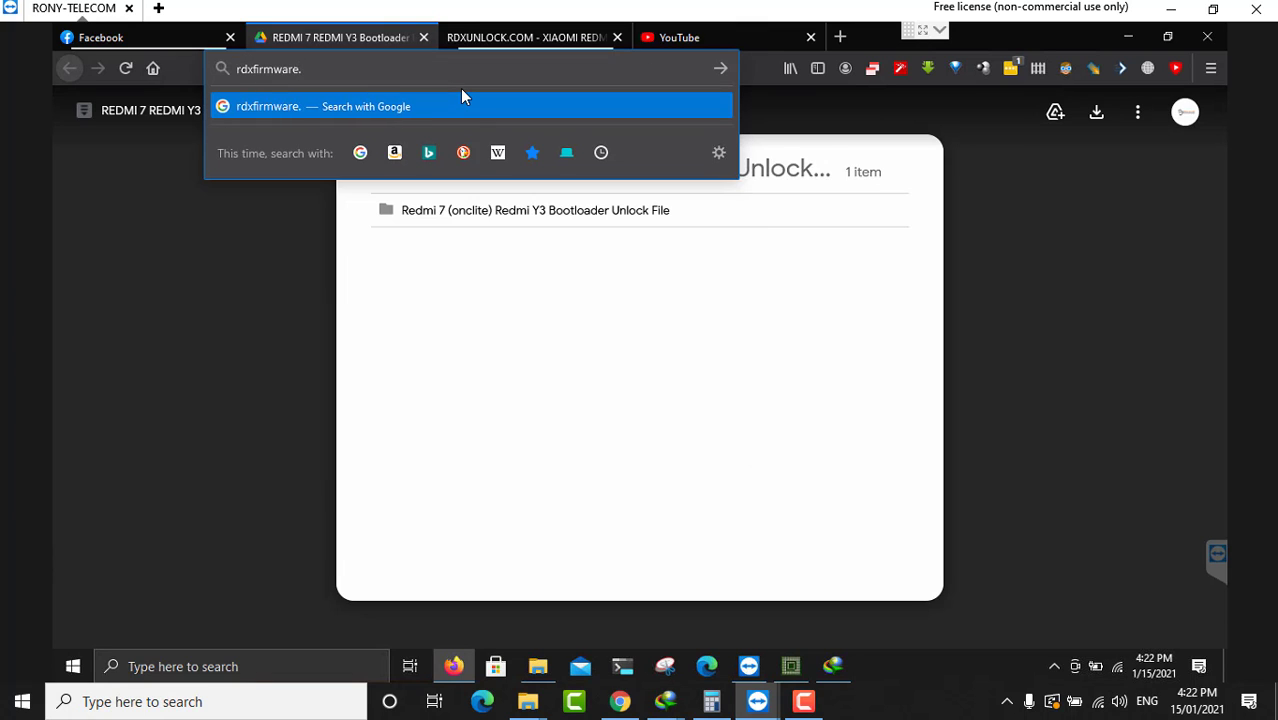
key("Return")
Open the XIAOMI FASTBOOT TOOLS folder under RDX Tools, look through its files and minimize the browser.
scroll(799, 391, "down", 10)
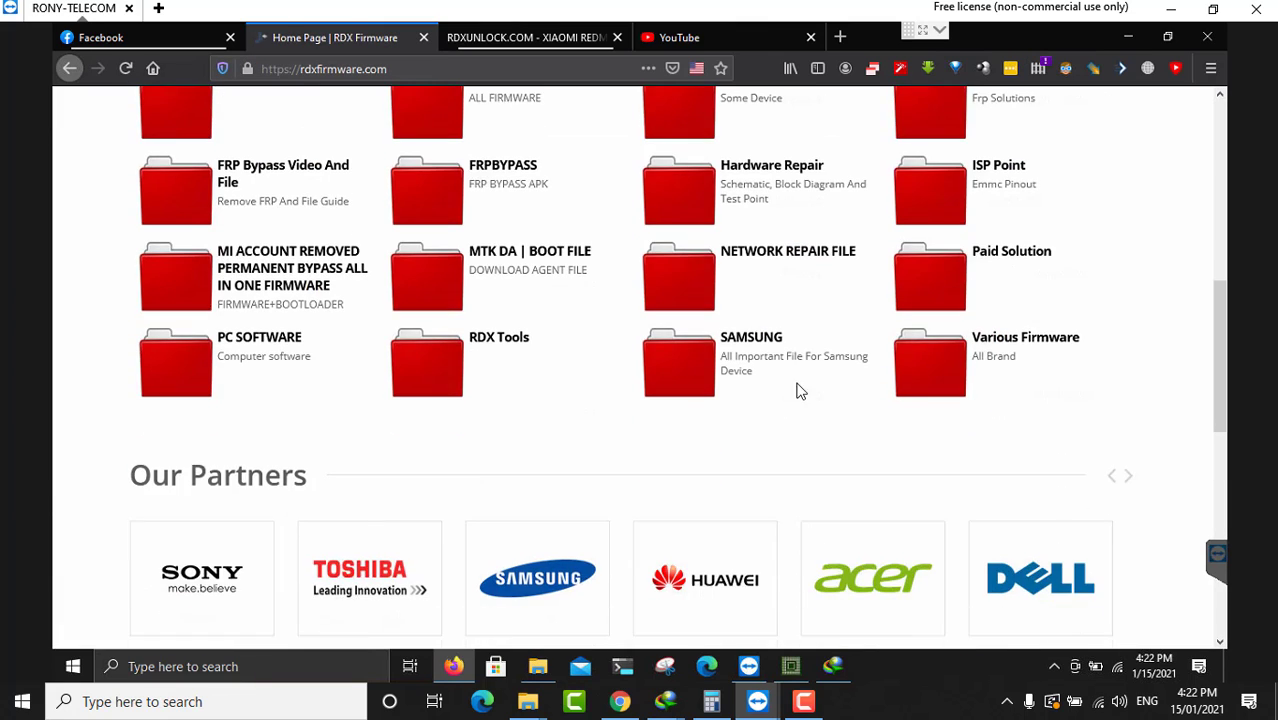
left_click(494, 340)
scroll(750, 285, "down", 4)
left_click(750, 285)
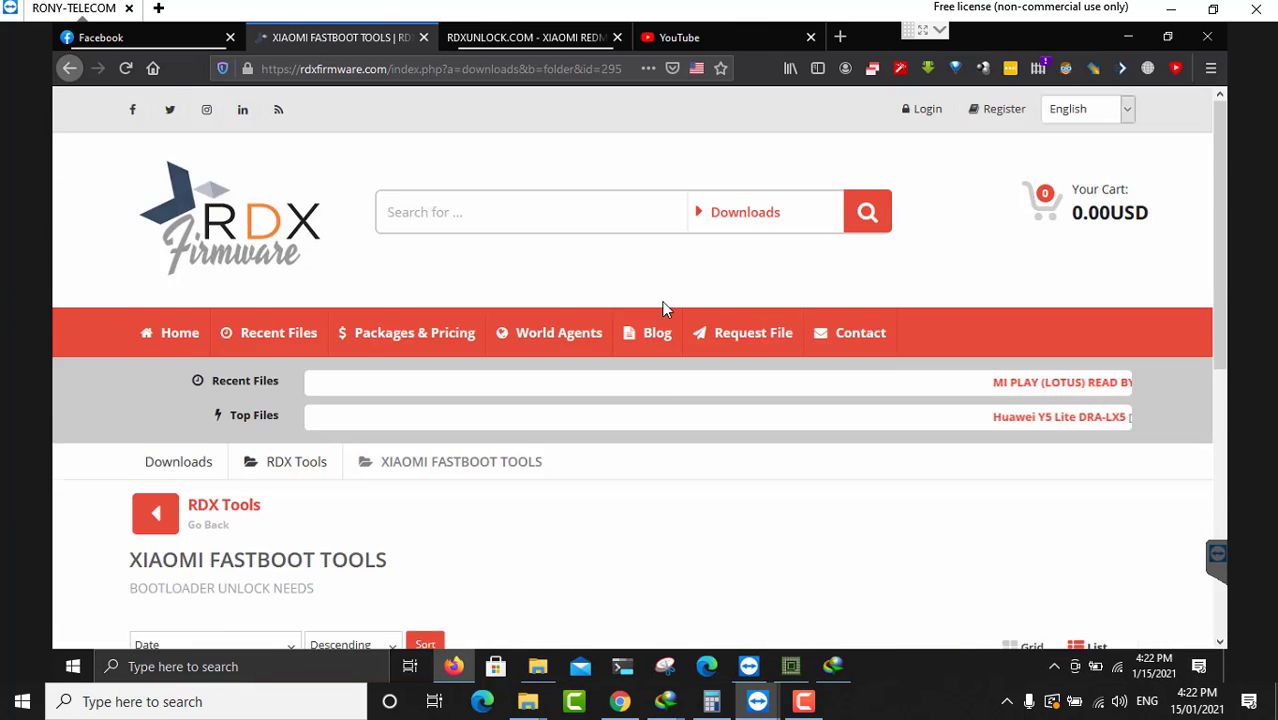
scroll(662, 303, "down", 5)
left_click(1128, 37)
left_click(1128, 40)
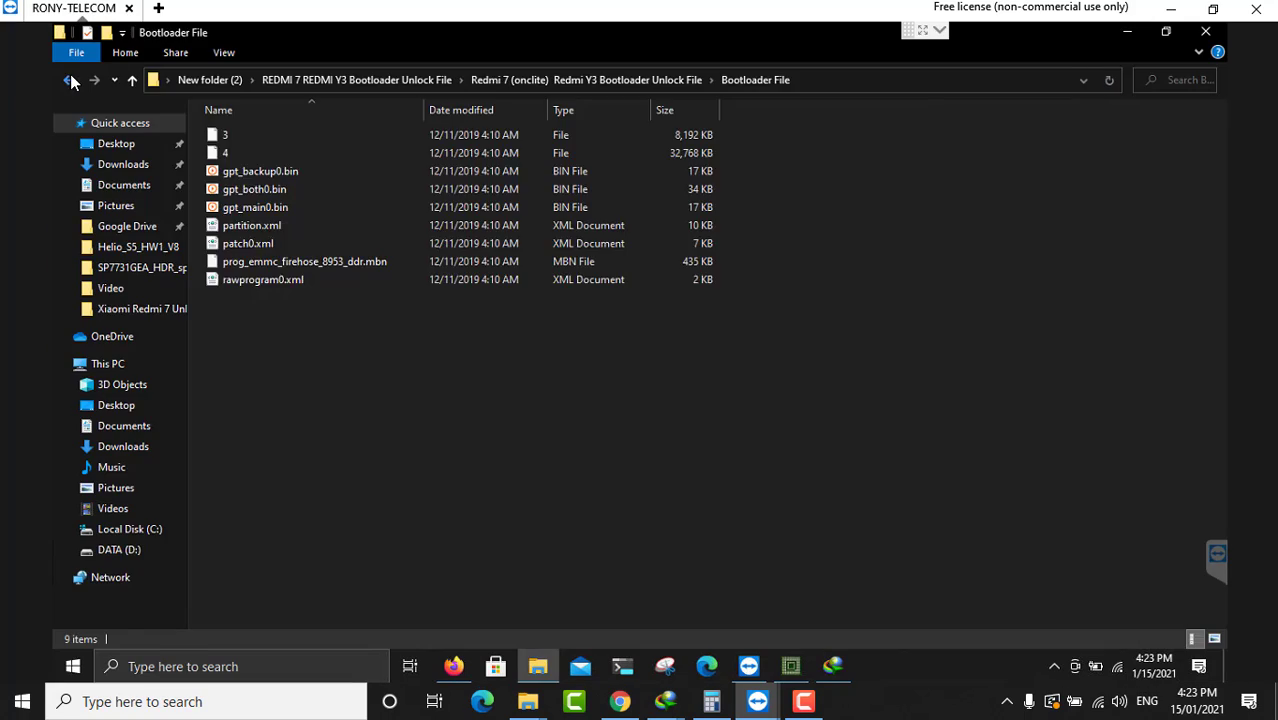
Transfer MI MODEL CHECK.rar from the local D: drive into the remote REDMI 7 REDMI Y3 Bootloader Unlock File folder.
left_click(68, 80)
left_click_drag(1030, 48, 1031, 343)
double_click(1036, 340)
left_click_drag(1158, 45, 925, 365)
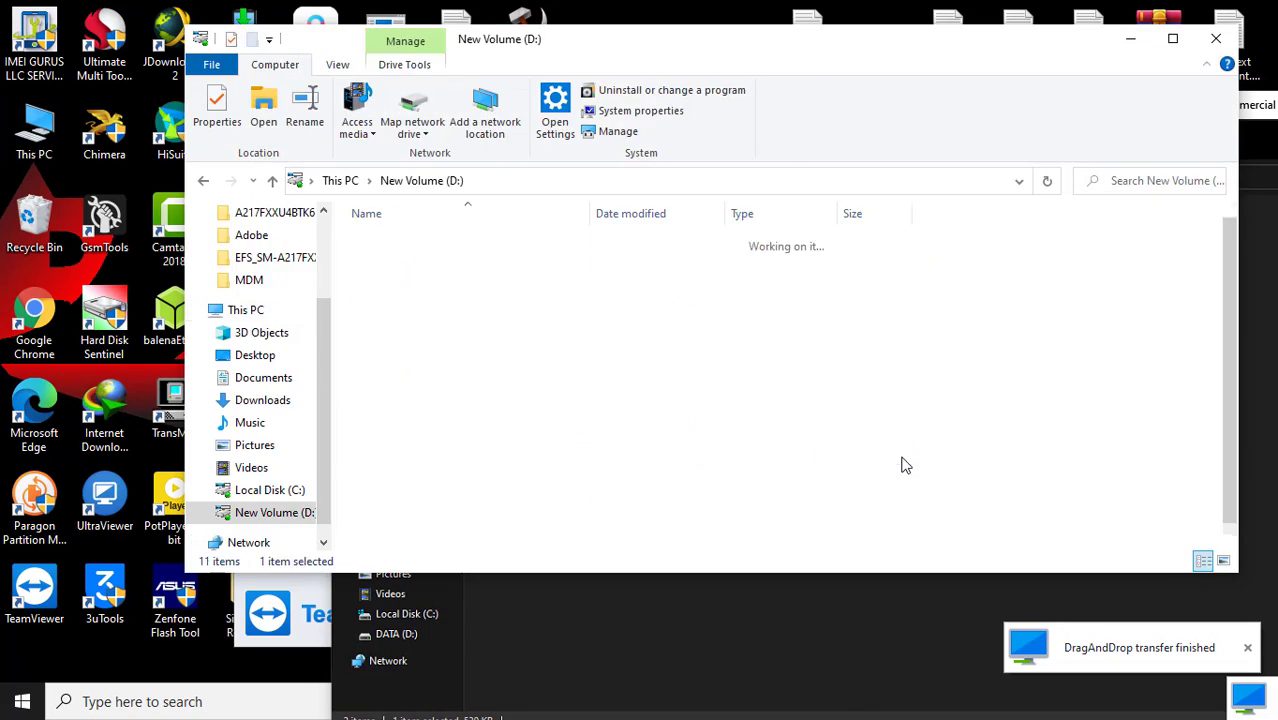
double_click(400, 277)
double_click(398, 477)
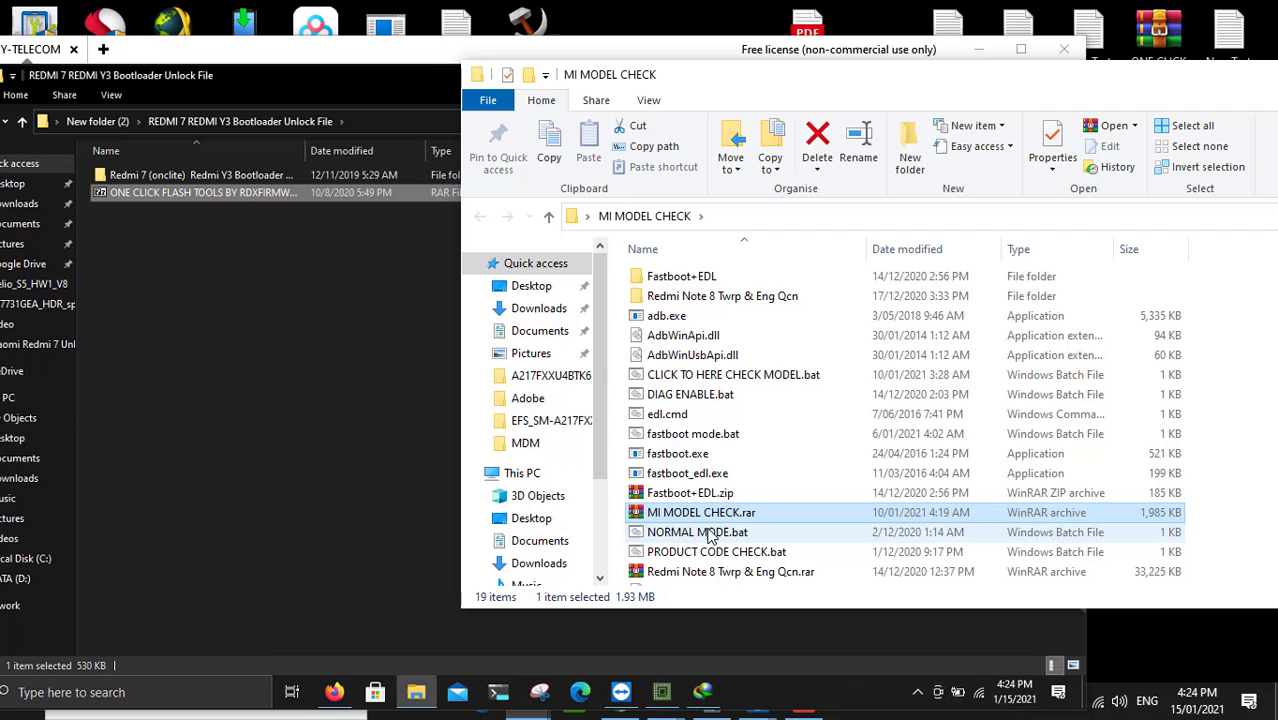
left_click_drag(700, 435, 237, 339)
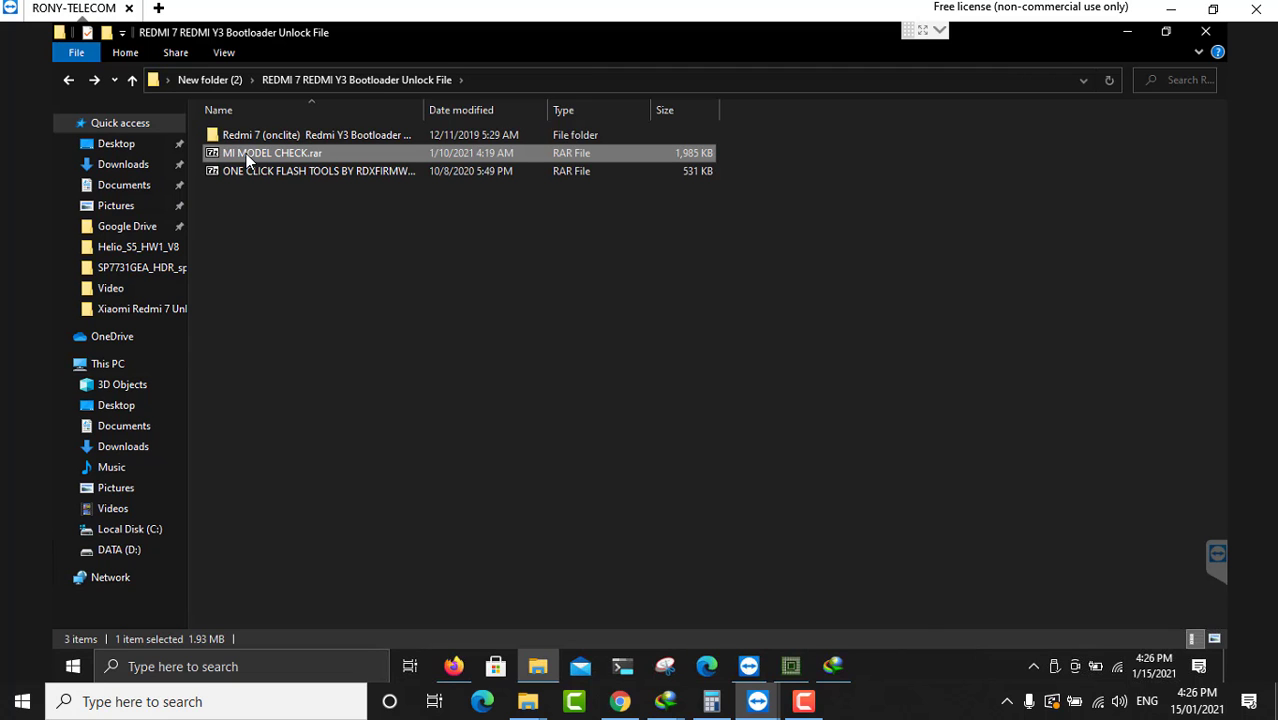
Extract MI MODEL CHECK.rar with 7-Zip into its own MI MODEL CHECK folder.
right_click(244, 156)
mouse_move(400, 225)
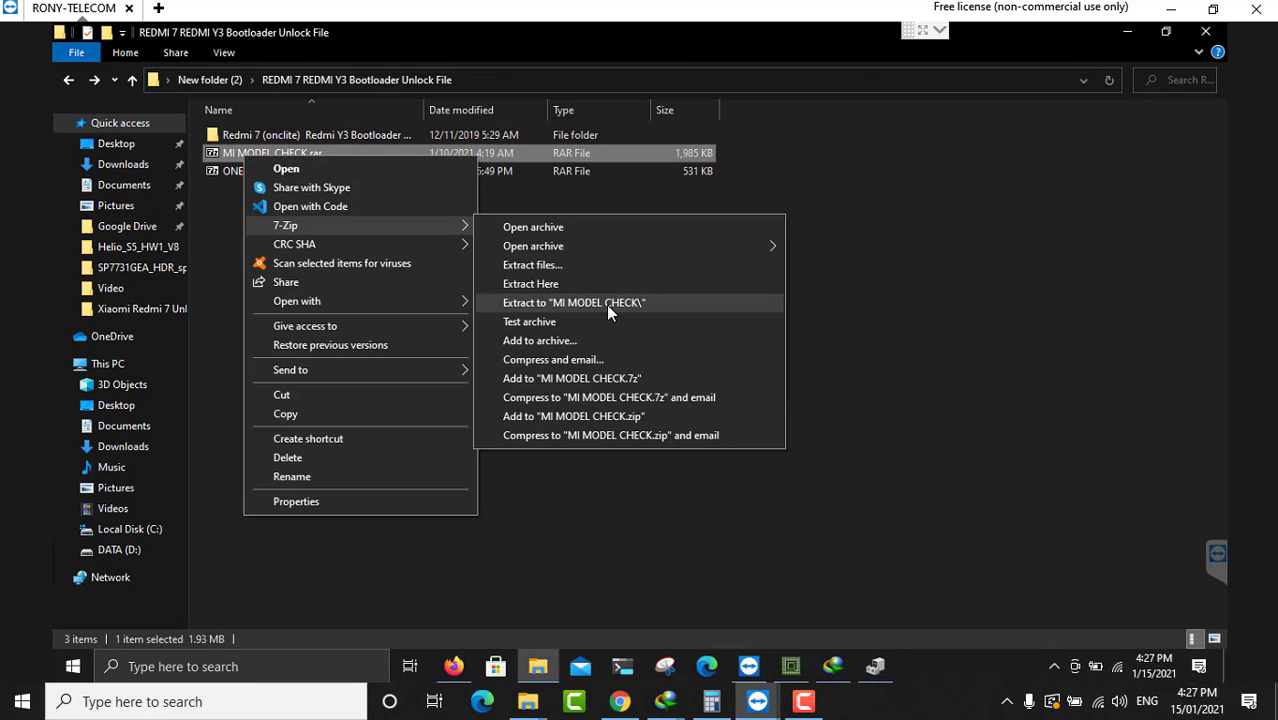
left_click(609, 302)
Run PRODUCT CODE CHECK.bat from the MI MODEL CHECK folder, check the phone's bootloader unlock status and close the console.
double_click(257, 134)
double_click(288, 316)
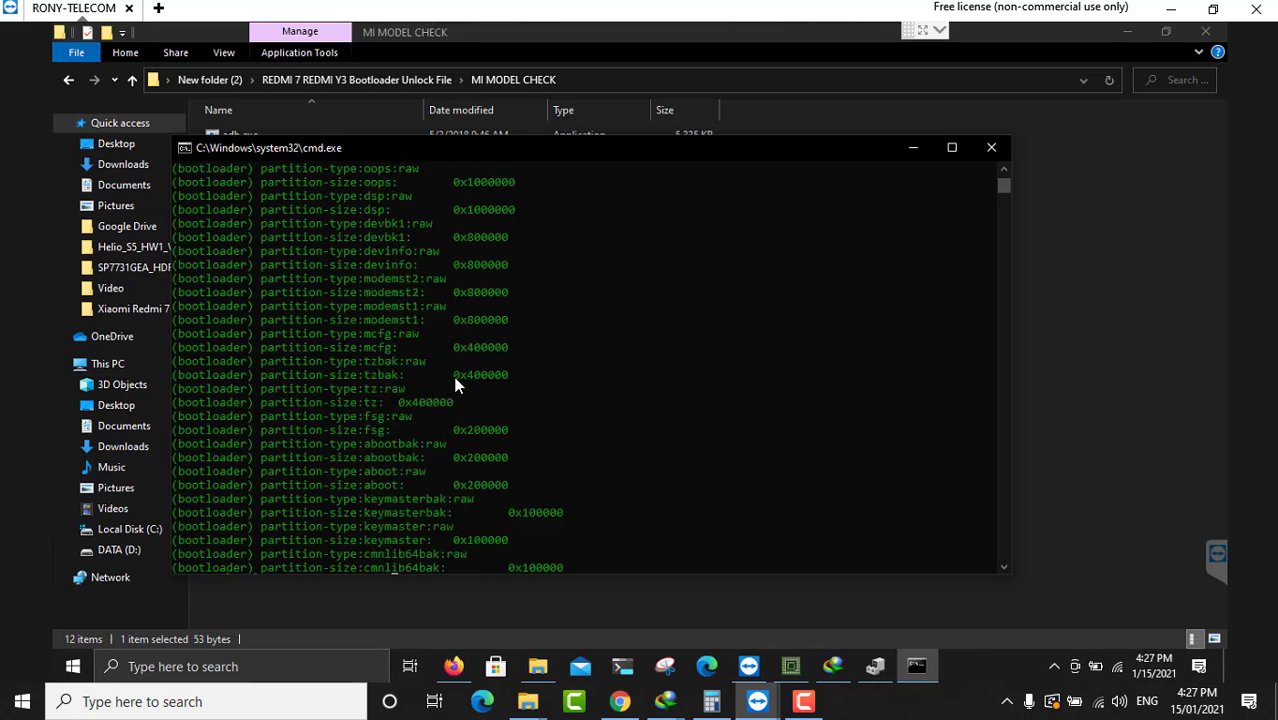
scroll(455, 383, "up", 10)
left_click(360, 278)
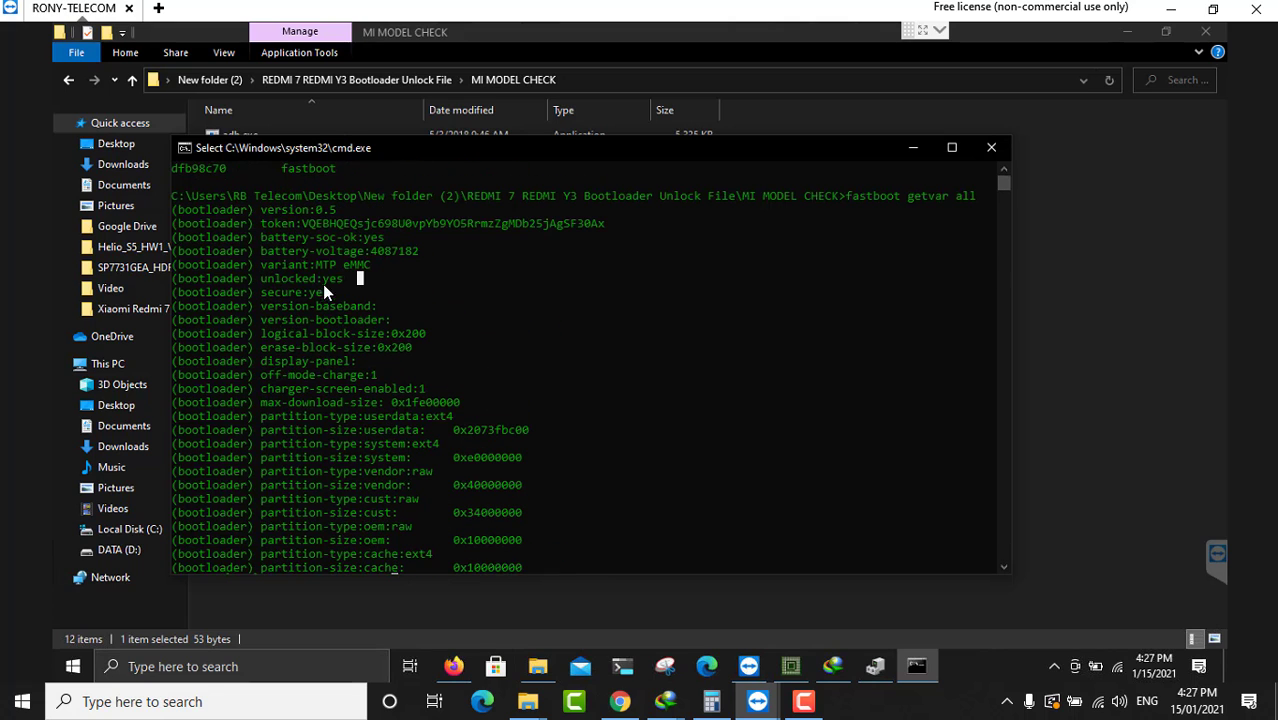
left_click(991, 147)
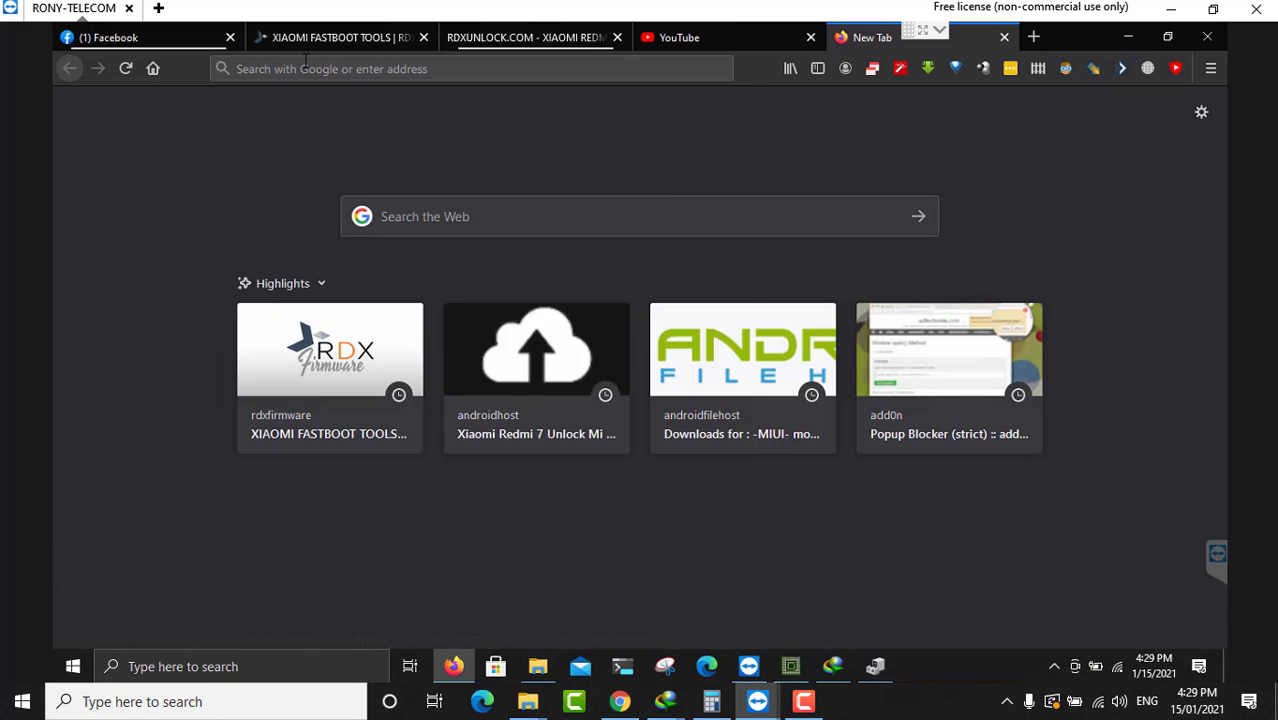
Search the web for "xiami twrp" and open the twrp.me Xiaomi device list.
left_click(305, 66)
type("xiami t")
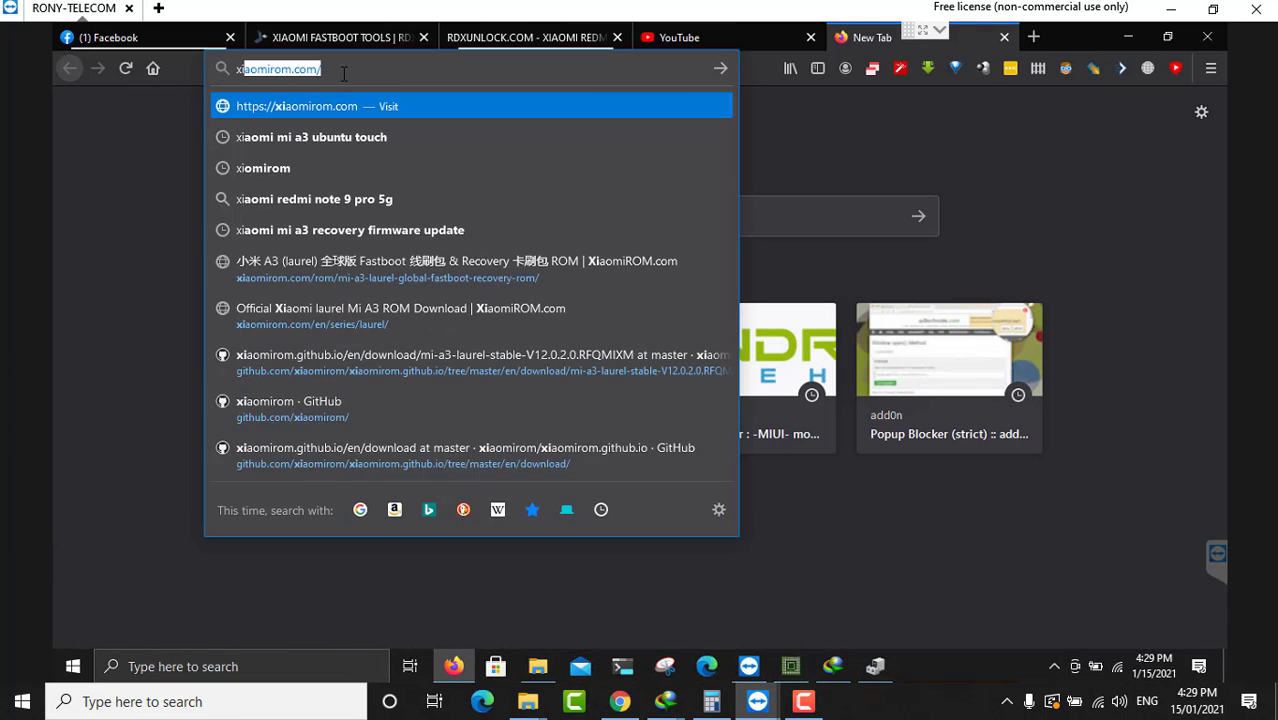
type("wrp")
key("Return")
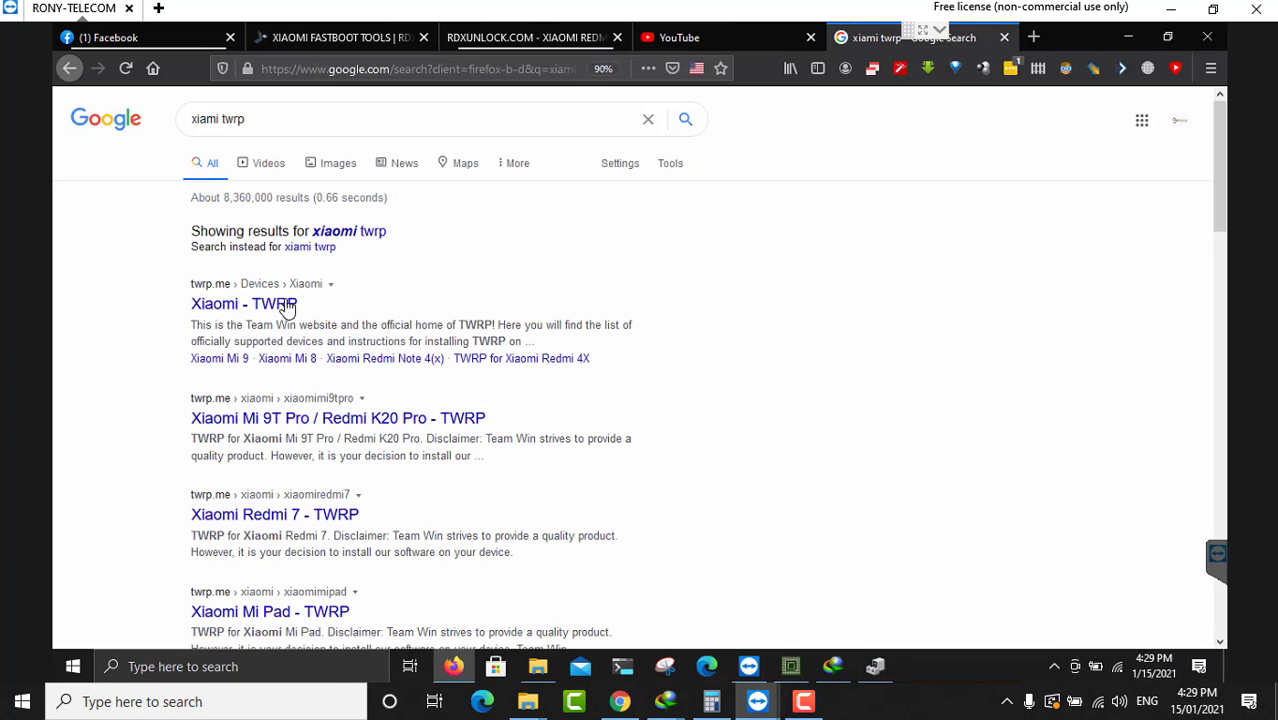
left_click(262, 303)
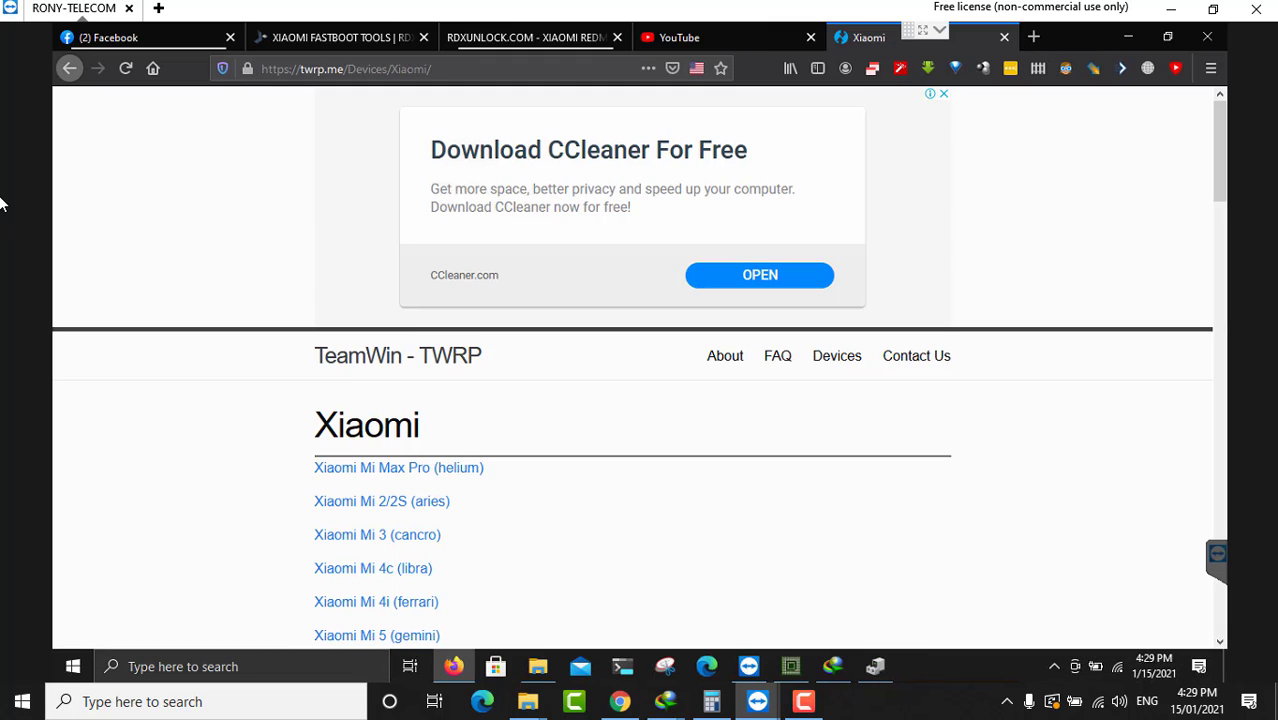
Find the Xiaomi Redmi 7 in the TWRP device list and open its page.
key("ctrl+f")
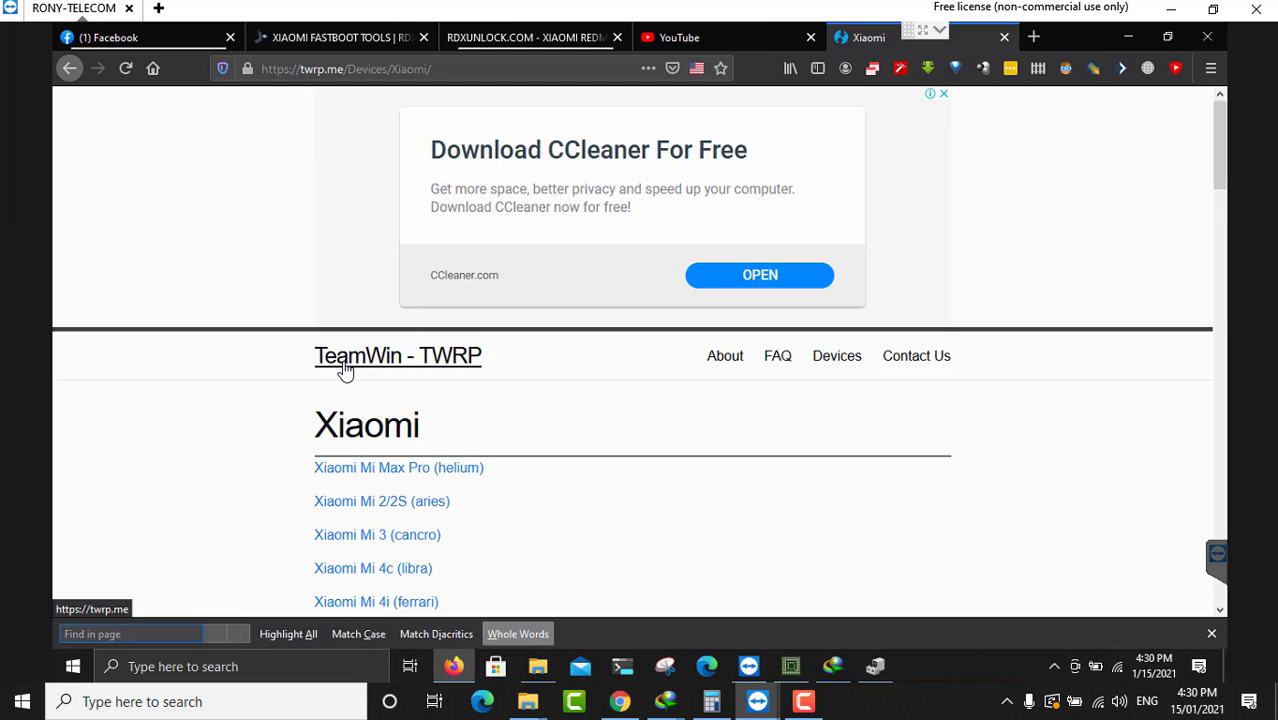
type("c")
scroll(311, 376, "down", 20)
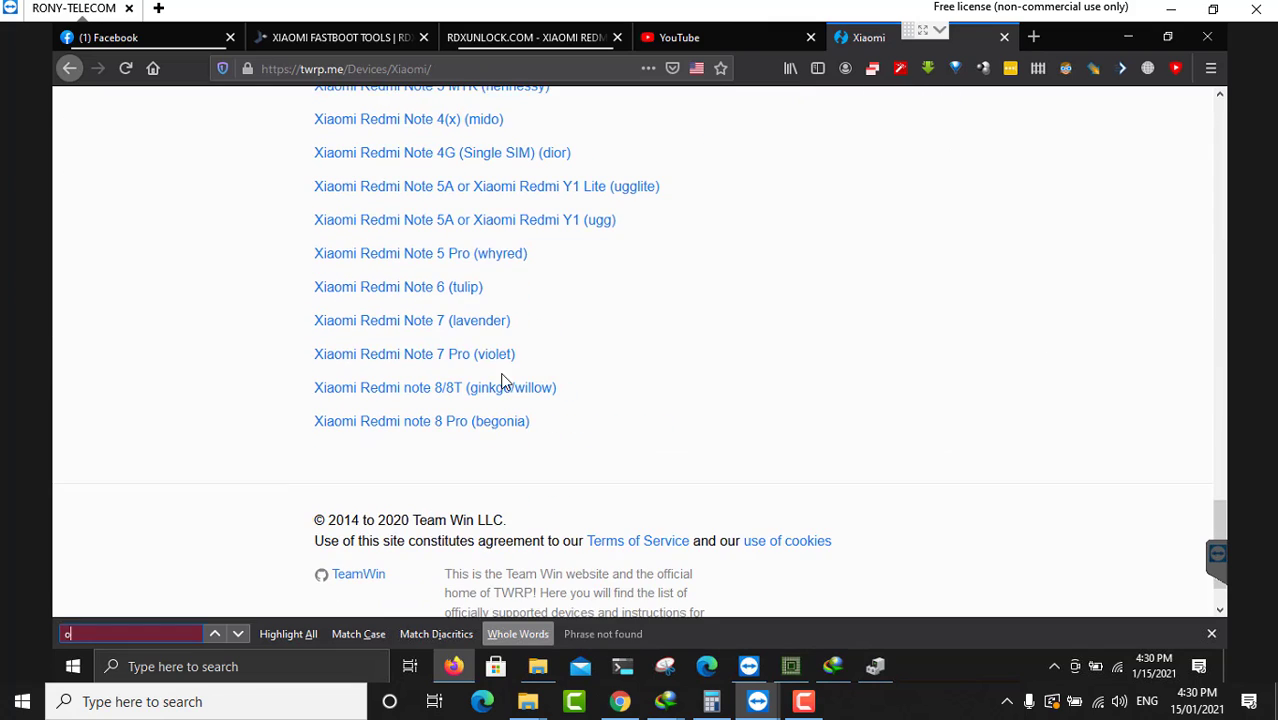
scroll(418, 302, "up", 3)
left_click(380, 180)
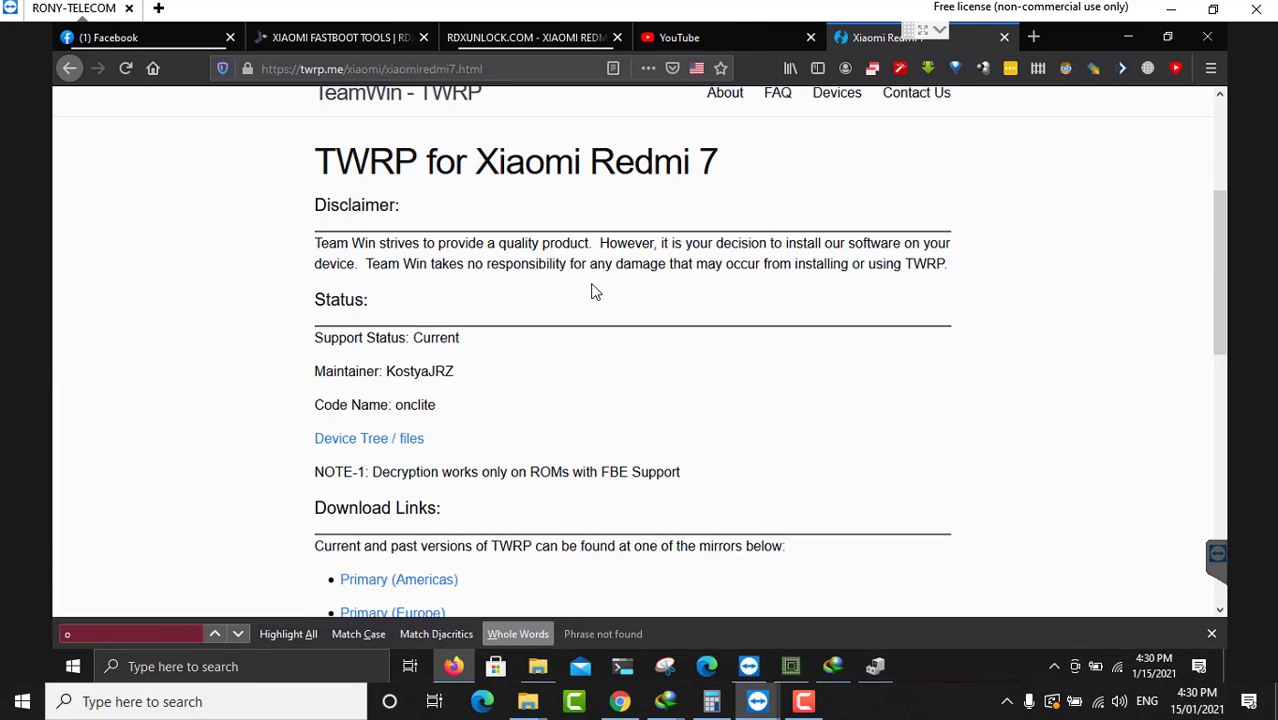
Run PRODUCT CODE CHECK.bat again, check the phone's anti value and product code, and close the console.
left_click(538, 668)
double_click(281, 143)
double_click(262, 312)
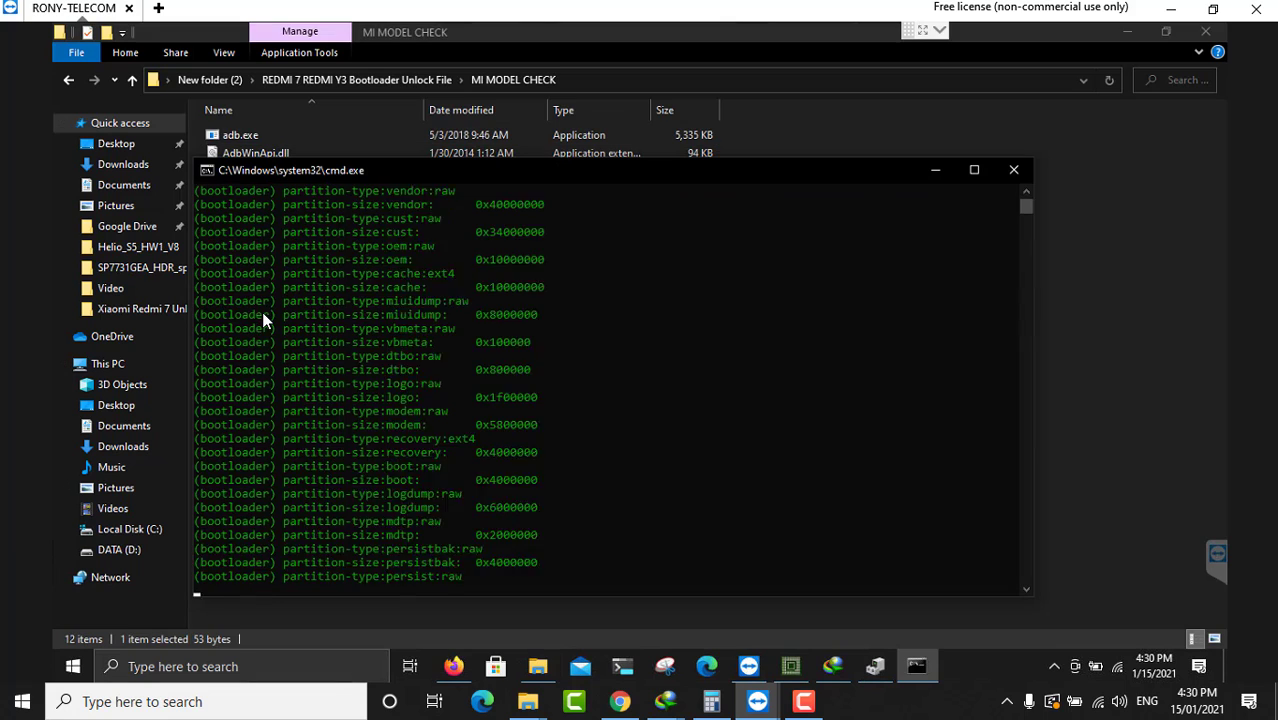
left_click(320, 466)
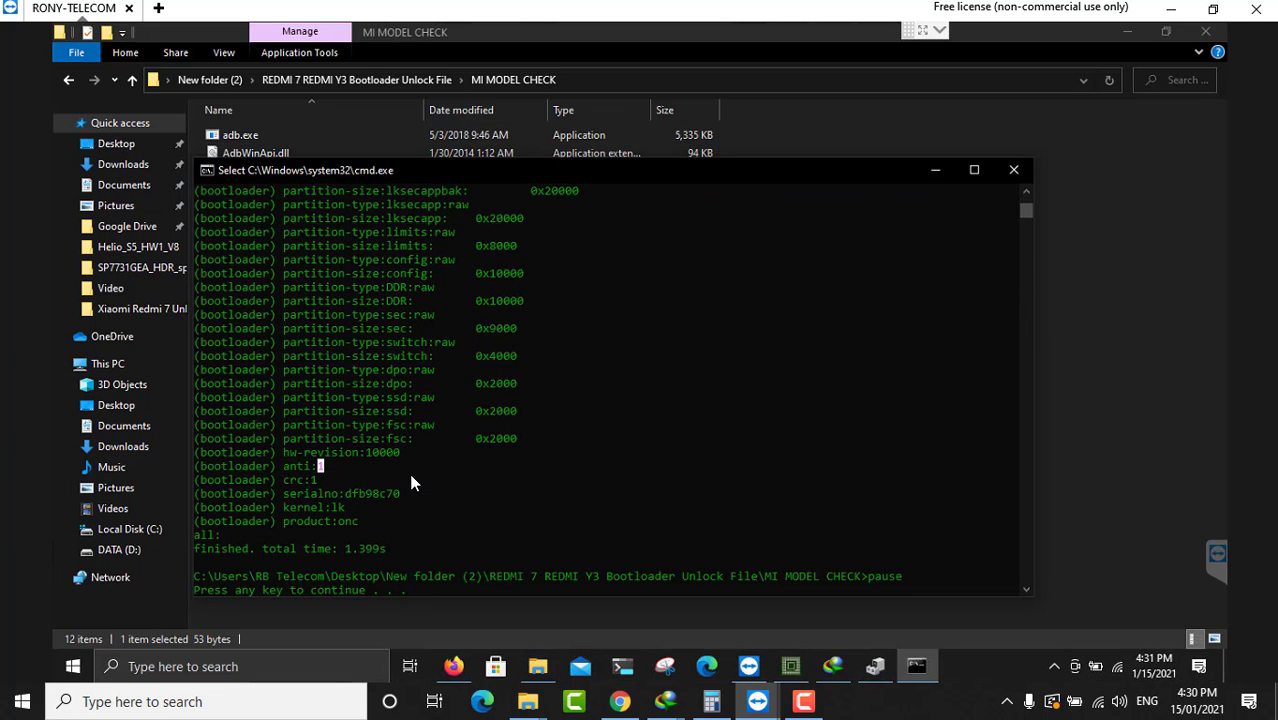
key("Return")
Start downloading twrp-3.4.0-0-onclite.img from the Primary (Europe) mirror on the Redmi 7 TWRP page, dismissing the ad.
key("alt+Tab")
scroll(391, 445, "down", 3)
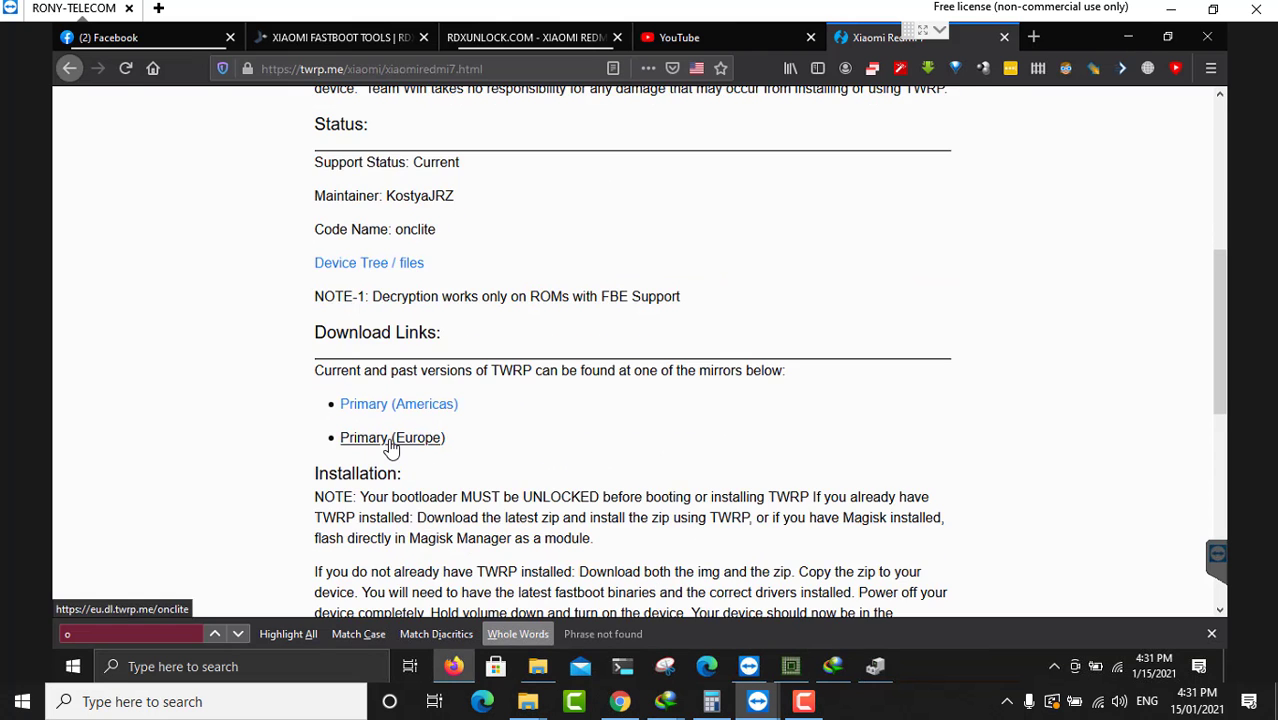
left_click(390, 441)
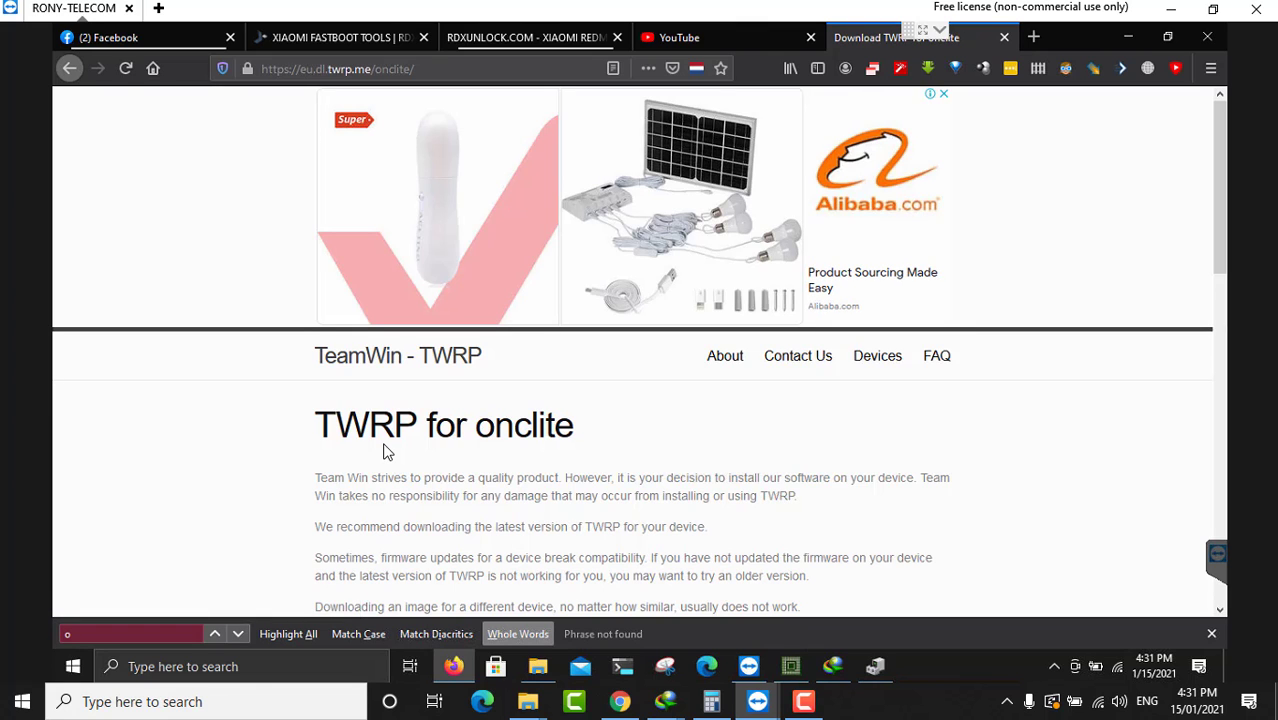
scroll(425, 531, "down", 3)
left_click(380, 488)
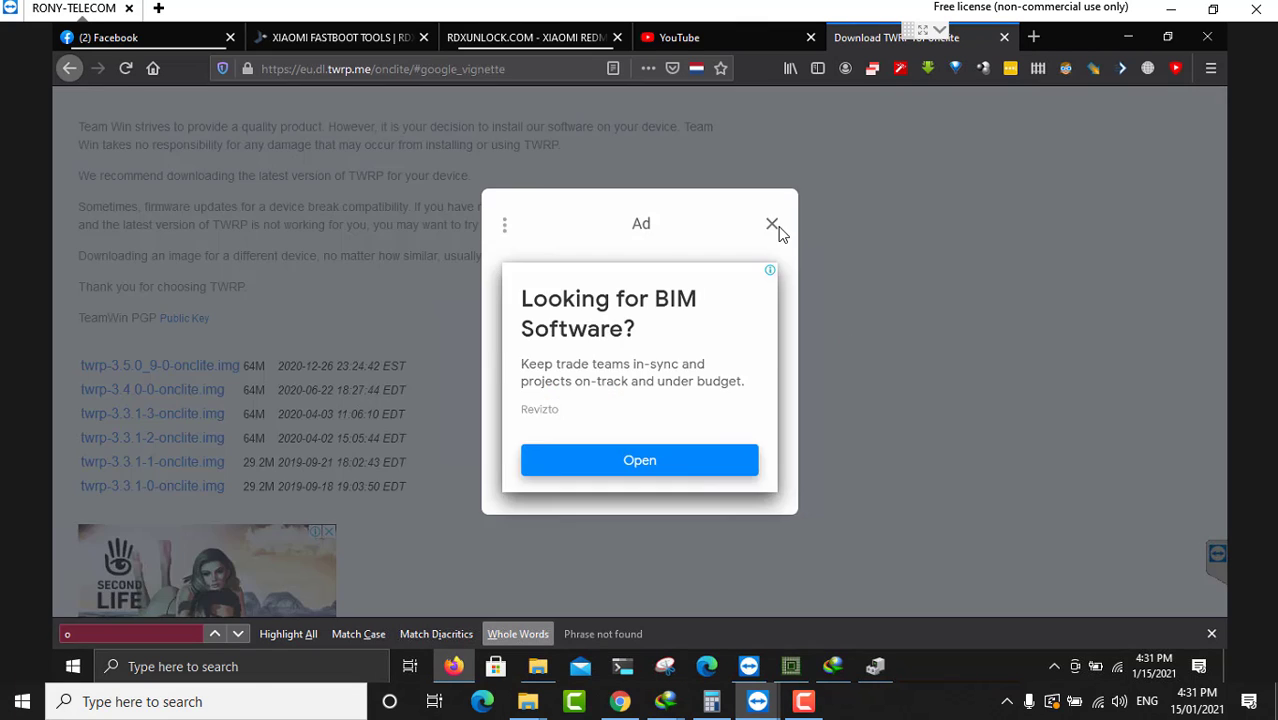
left_click(771, 224)
left_click(379, 229)
left_click(633, 317)
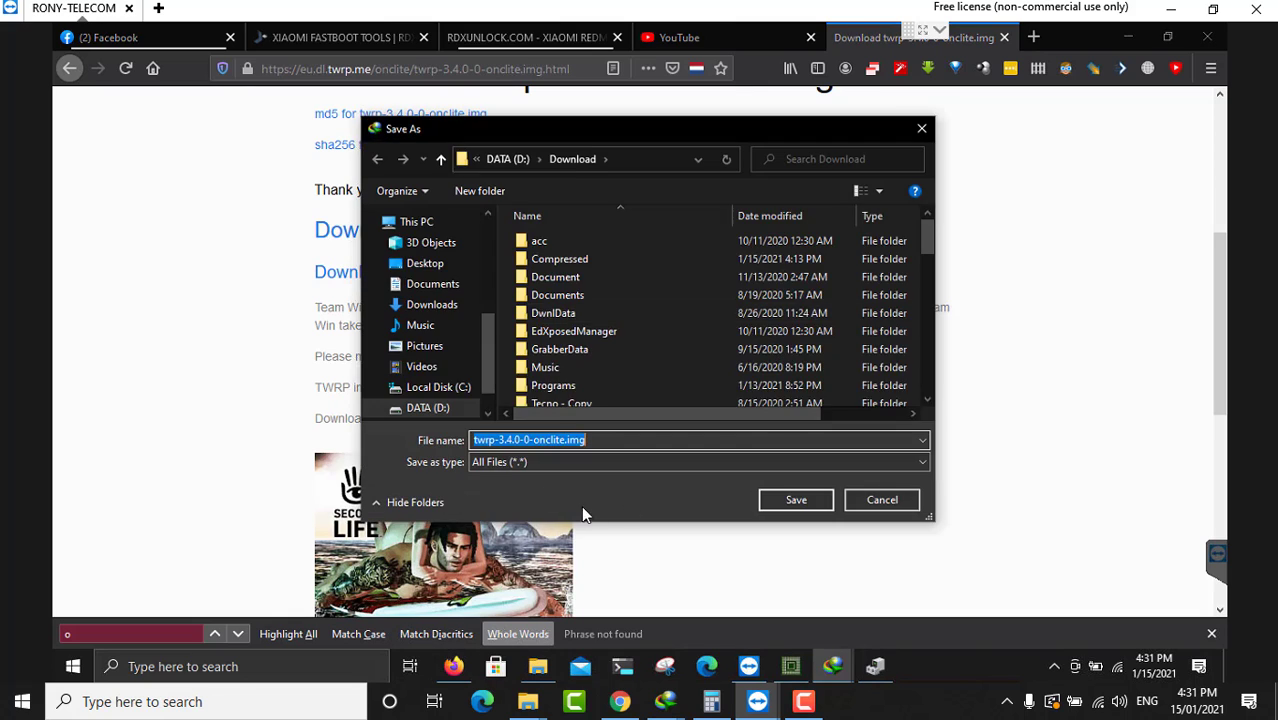
Save twrp-3.4.0-0-onclite.img to New folder (2) on the Desktop, and clear the browser out of the way during the download.
left_click(425, 263)
double_click(573, 350)
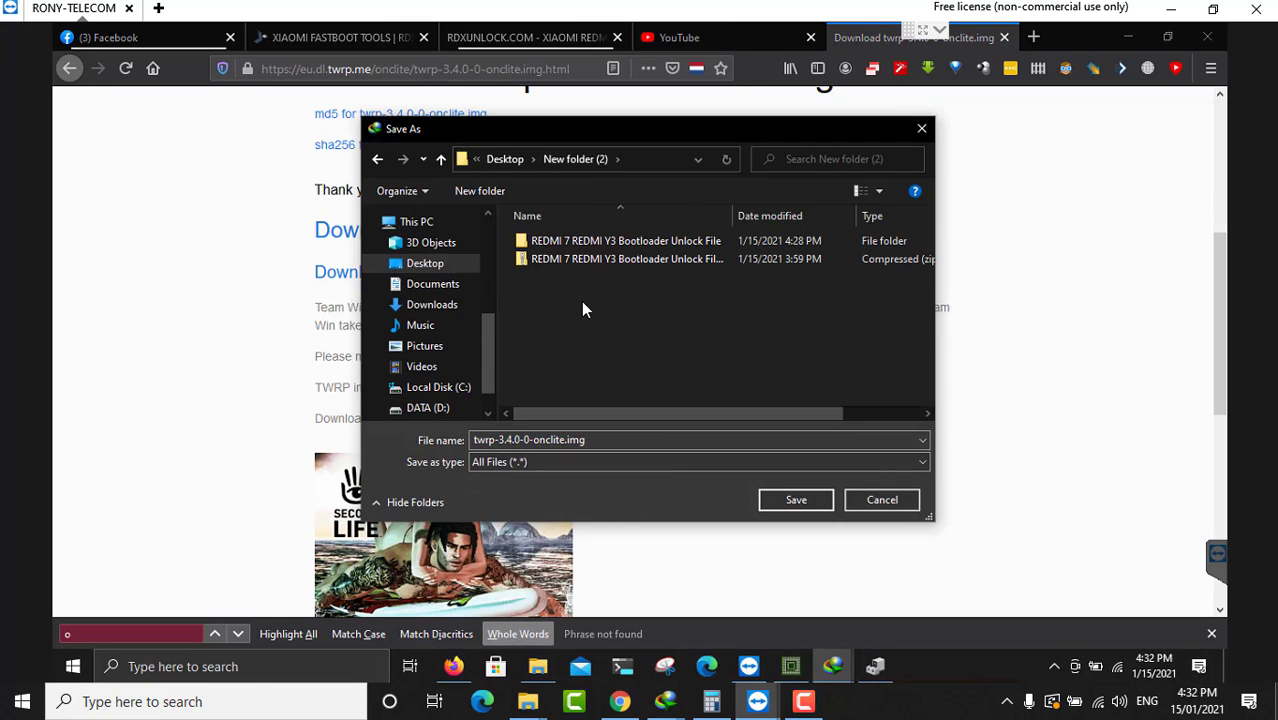
left_click(796, 499)
left_click(618, 425)
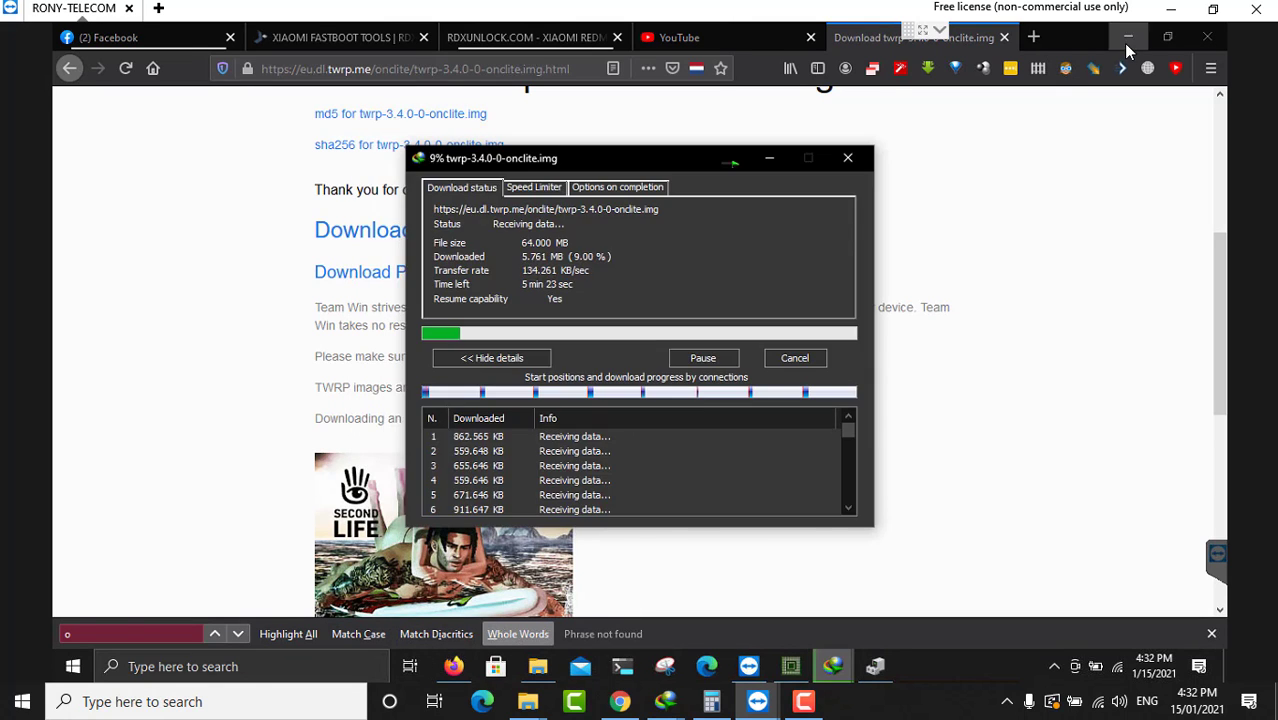
left_click(1127, 40)
left_click_drag(568, 166, 920, 199)
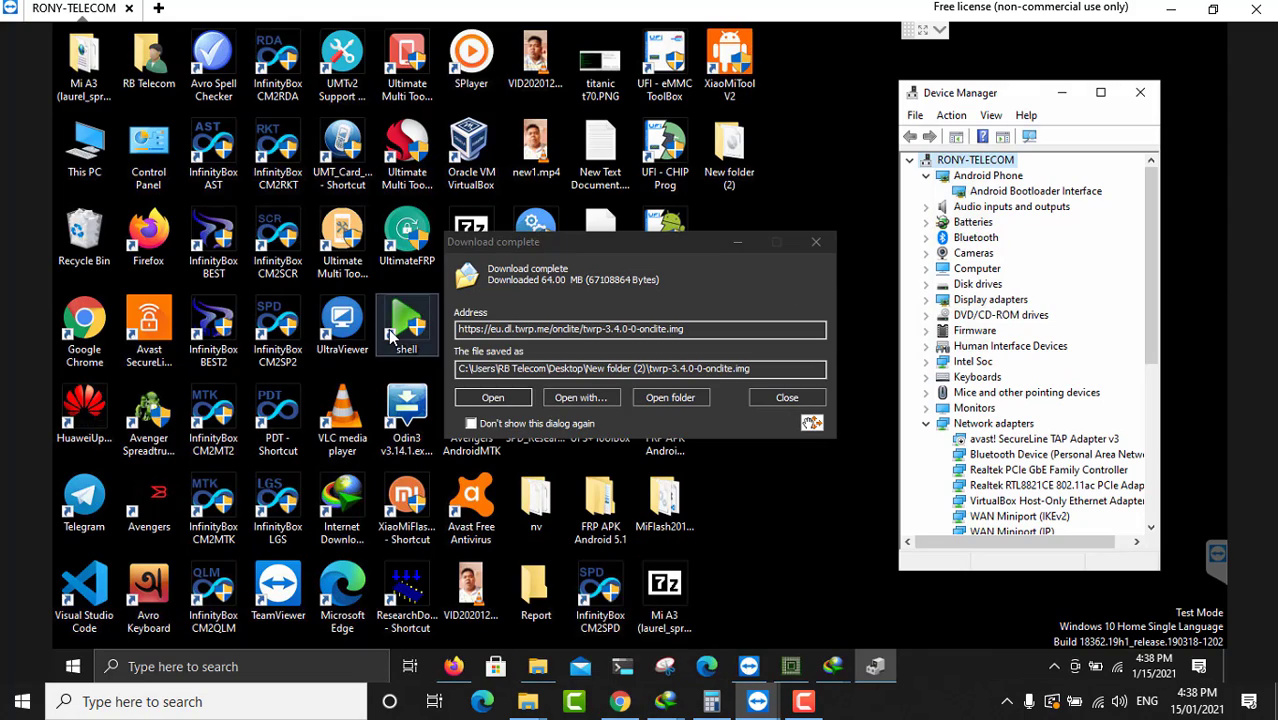
Open the download's folder and rename twrp-3.4.0-0-onclite.img as twrp.img.
left_click(670, 397)
left_click(1166, 31)
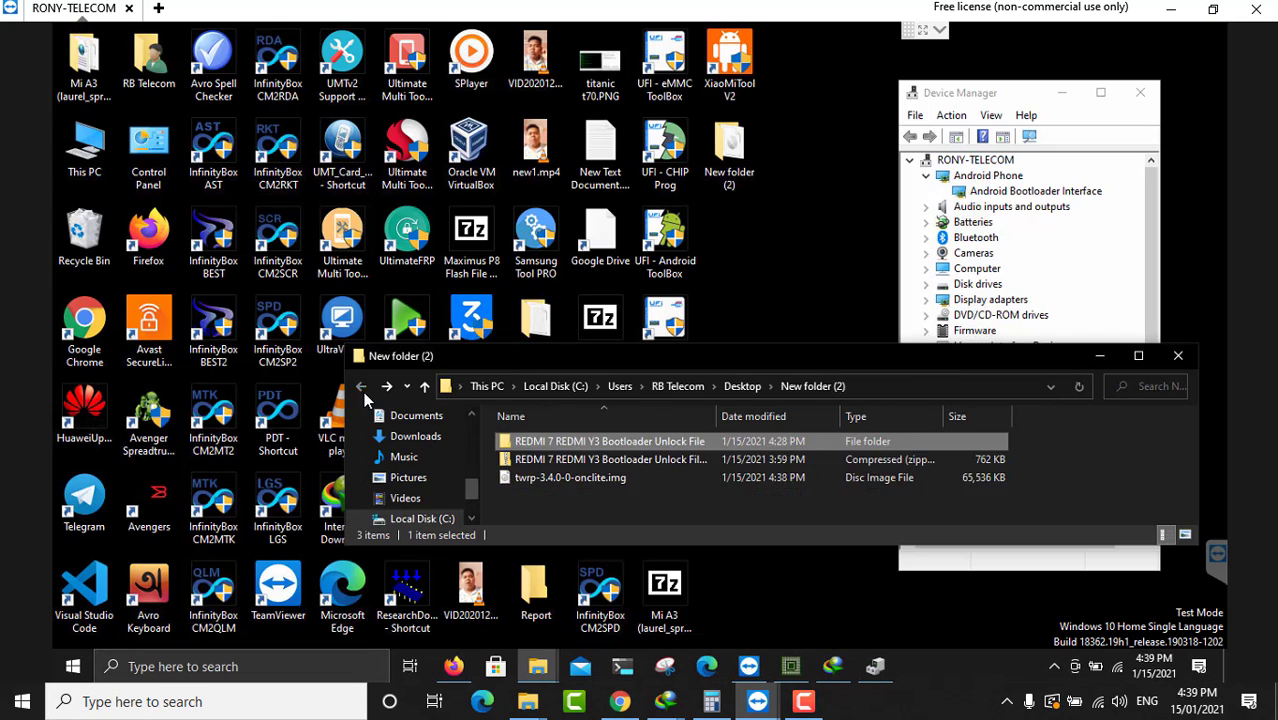
right_click(535, 478)
left_click(585, 436)
type("twrp")
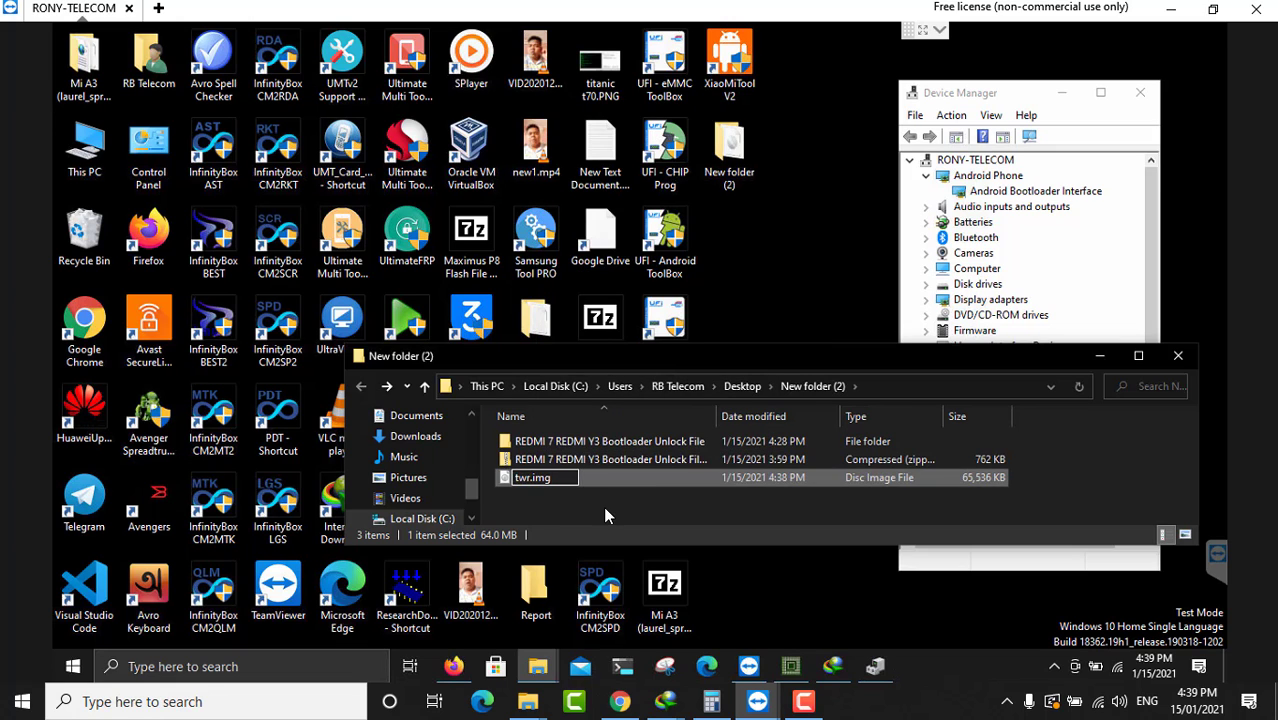
key("Return")
Paste twrp.img into the MI MODEL CHECK folder inside REDMI 7 REDMI Y3 Bootloader Unlock File.
double_click(560, 443)
left_click(1138, 355)
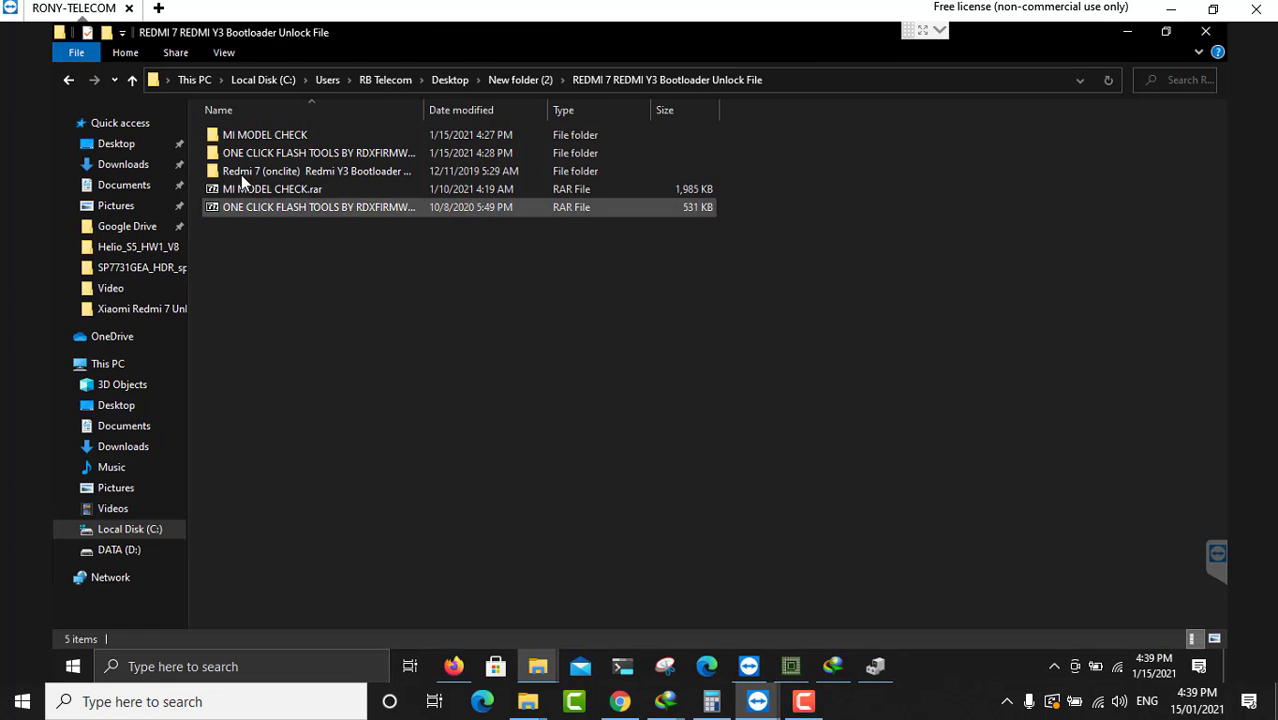
double_click(256, 134)
right_click(324, 440)
left_click(337, 496)
Open twrp.bat for editing in Notepad and add "pause" as its last line.
right_click(232, 334)
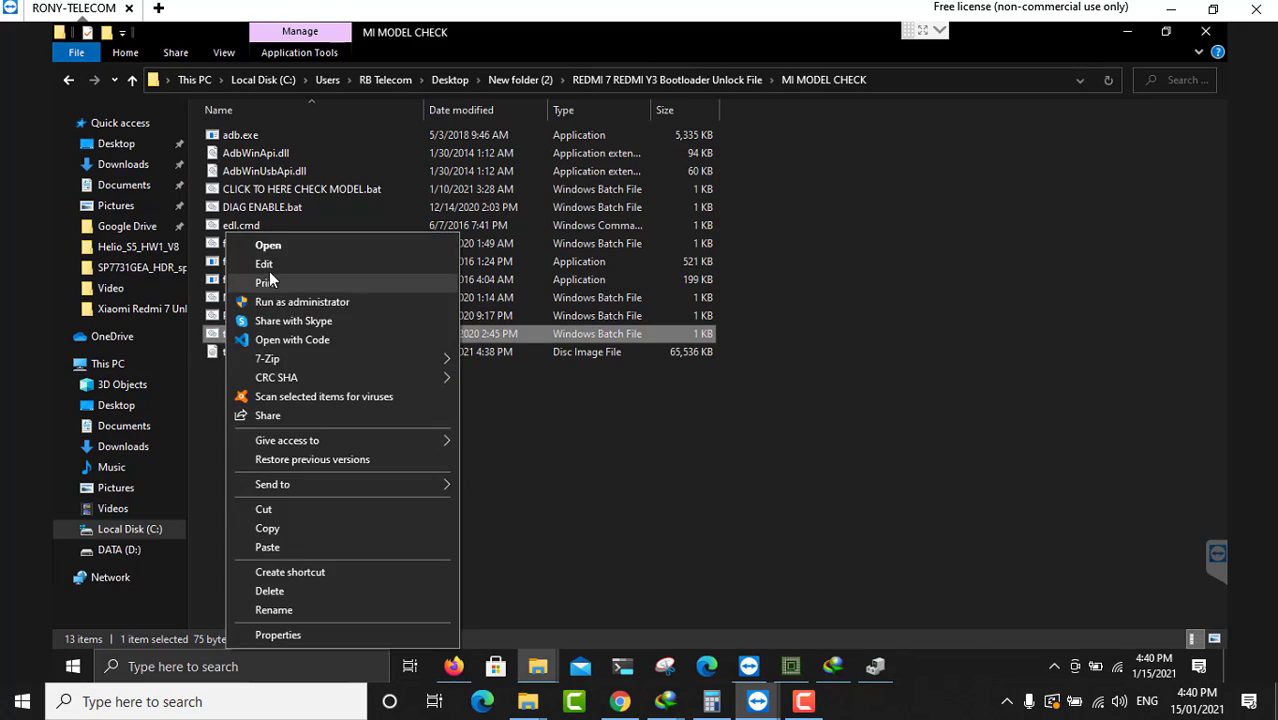
left_click(268, 266)
type("pause")
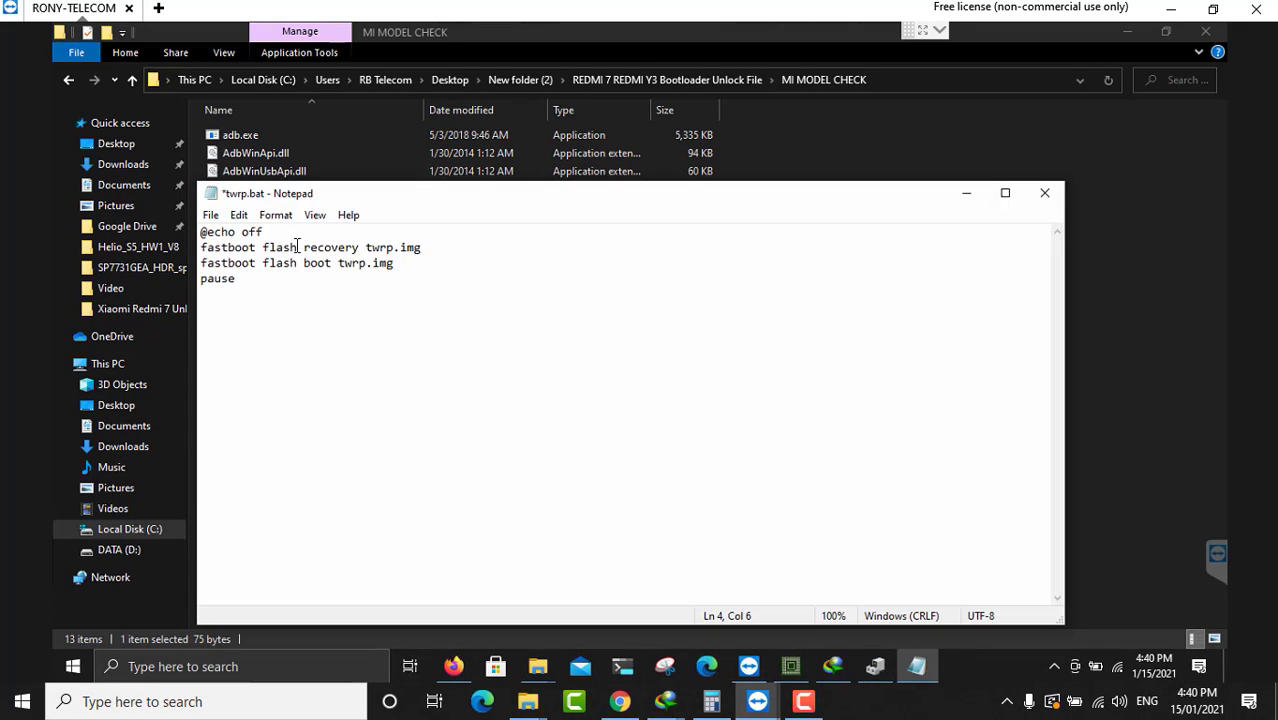
left_click(290, 236)
key("Return")
type("color 2")
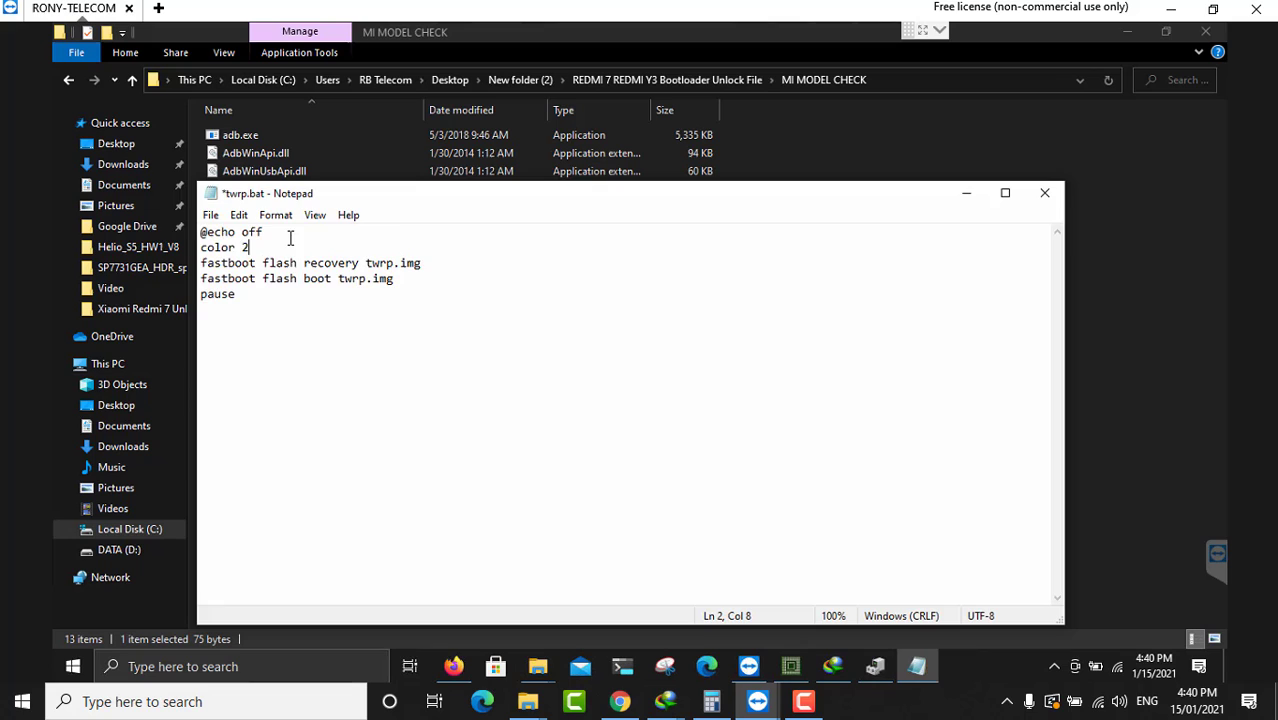
key("ctrl+s")
Insert a "title twrp" line below "color 2" in twrp.bat, then save and close the file.
key("Return")
type("tit")
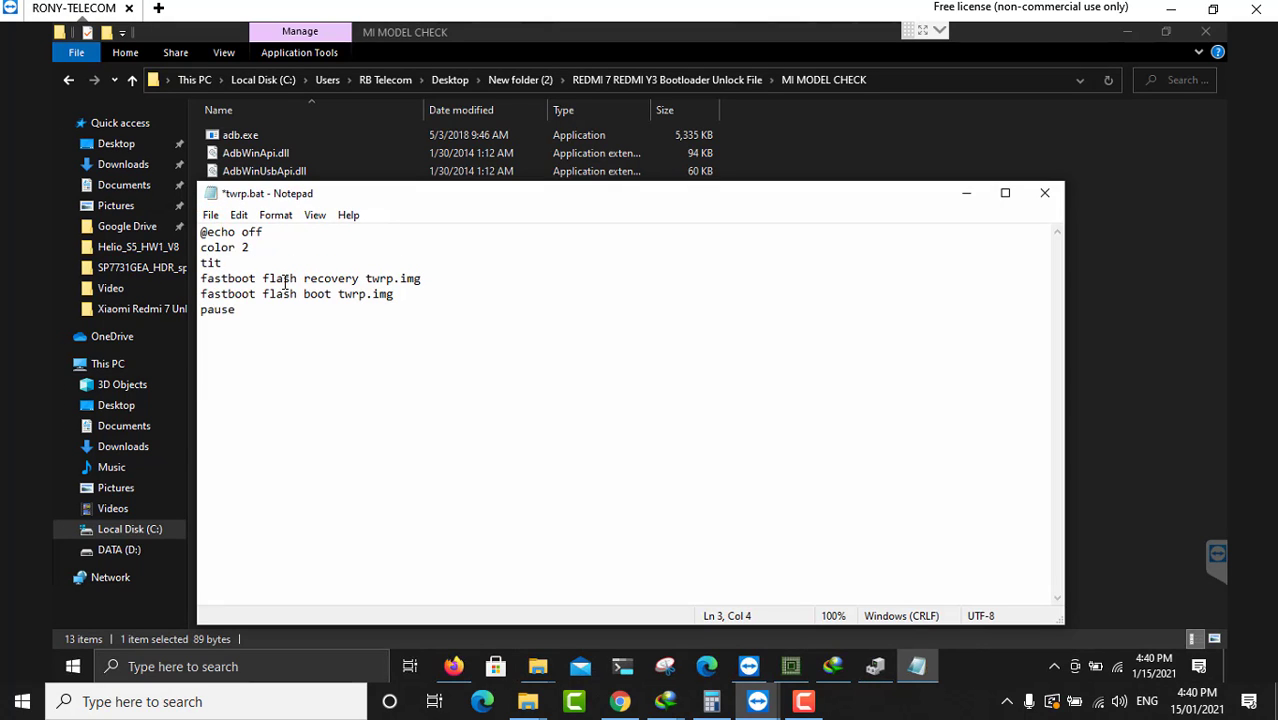
type("le twrp")
left_click(211, 215)
left_click(242, 288)
key("alt+F4")
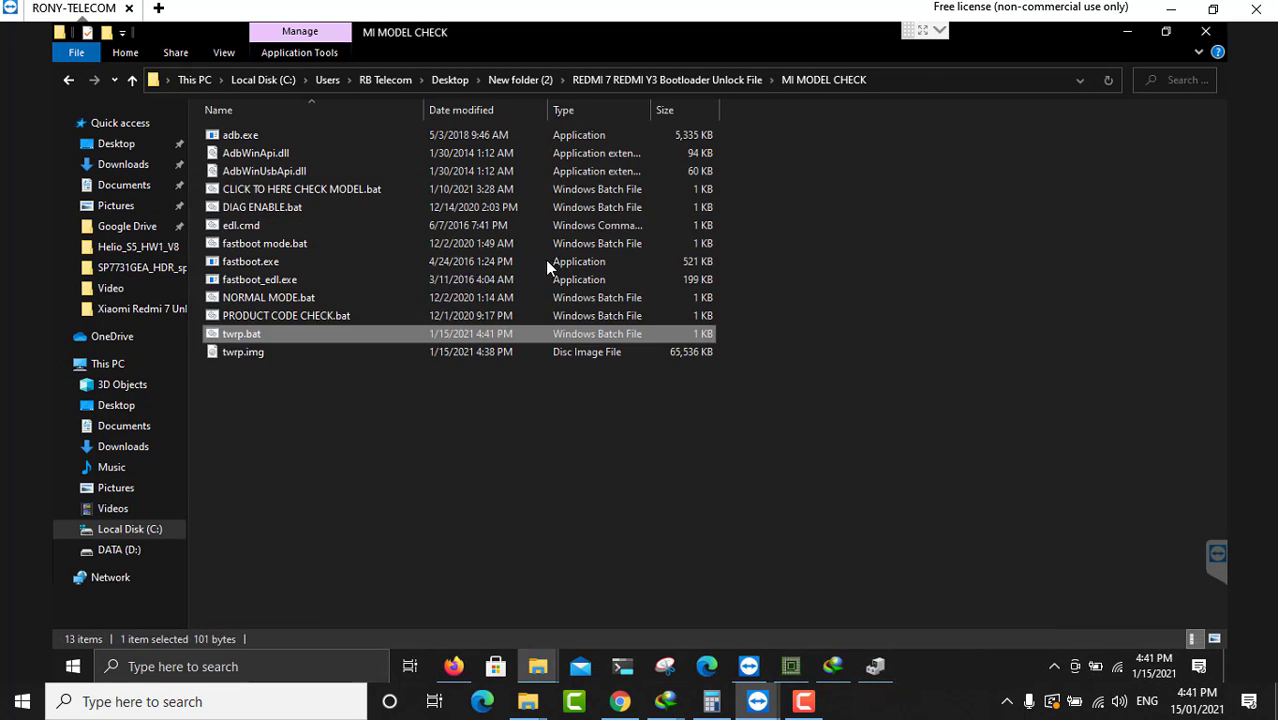
Run twrp.bat to flash twrp.img to the phone's recovery and boot partitions, and dismiss its console.
key("Return")
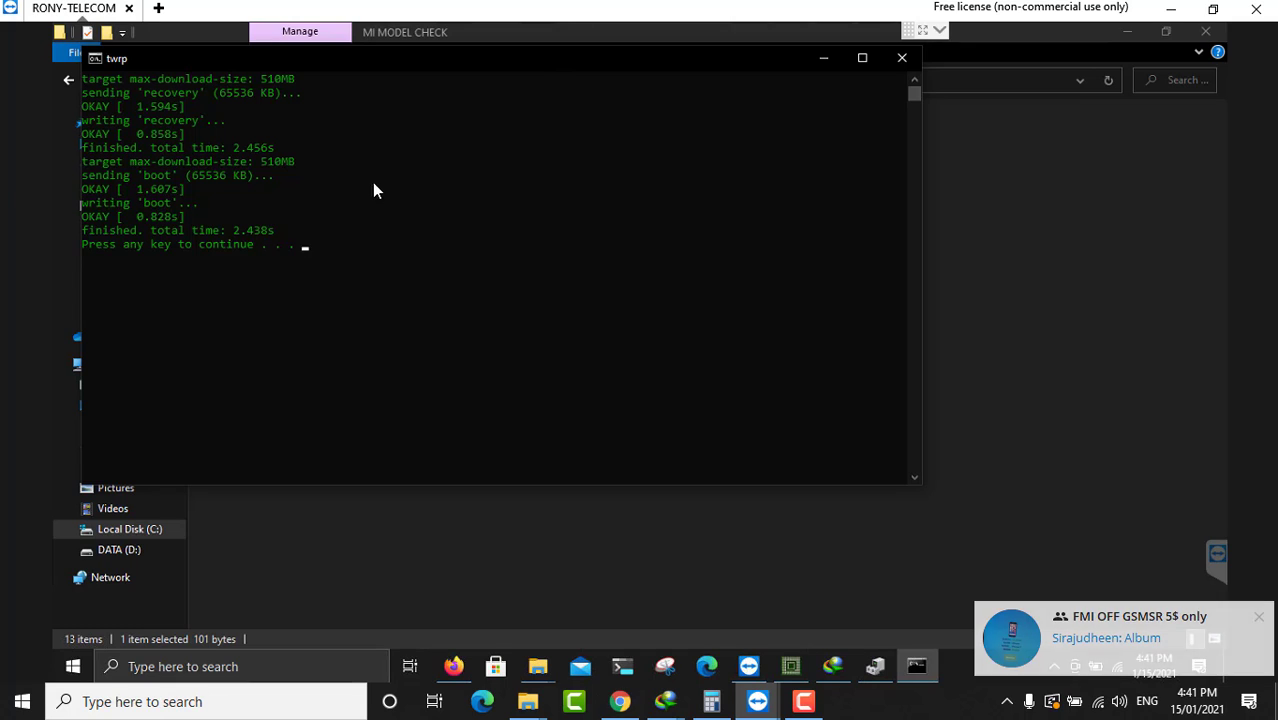
key("Return")
Reopen twrp.bat for editing, extend its title line to "title twrp b y R D X U N L O C K", and save it.
right_click(255, 339)
left_click(292, 260)
left_click(297, 262)
type("b ")
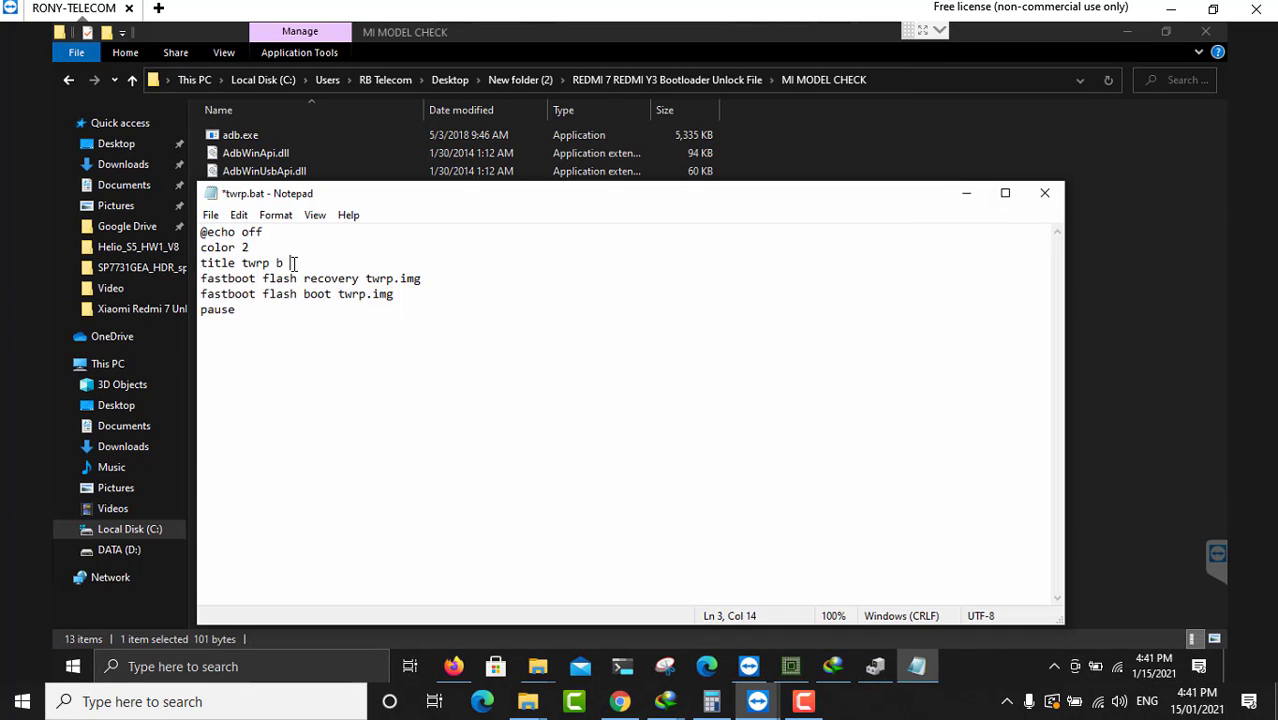
type("y R D X U N L O C")
type("K")
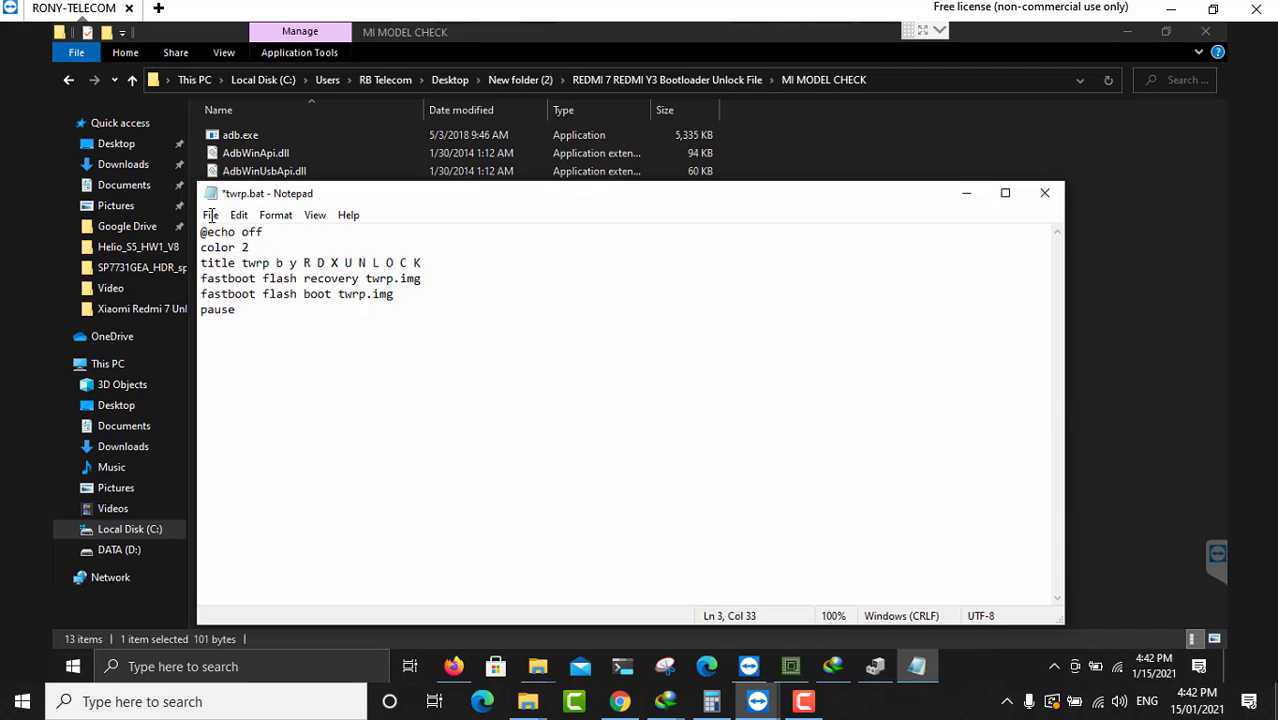
left_click(210, 215)
left_click(232, 288)
key("alt+F4")
double_click(242, 246)
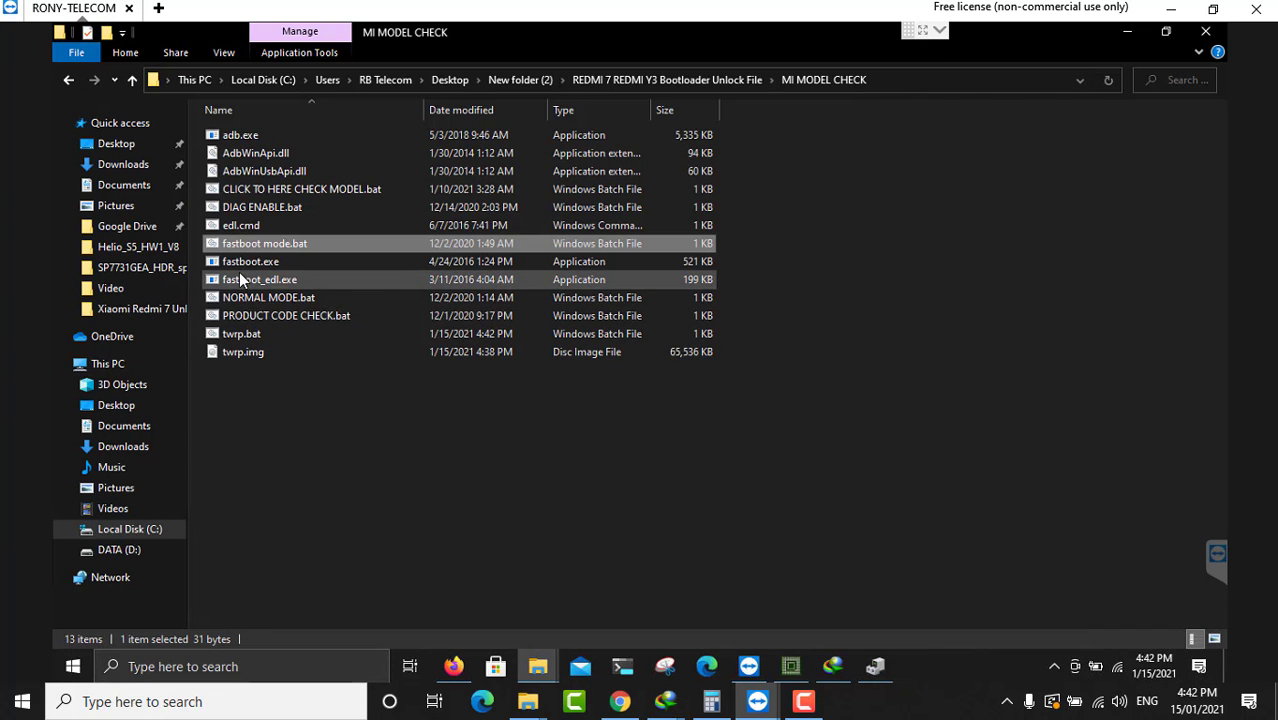
double_click(281, 298)
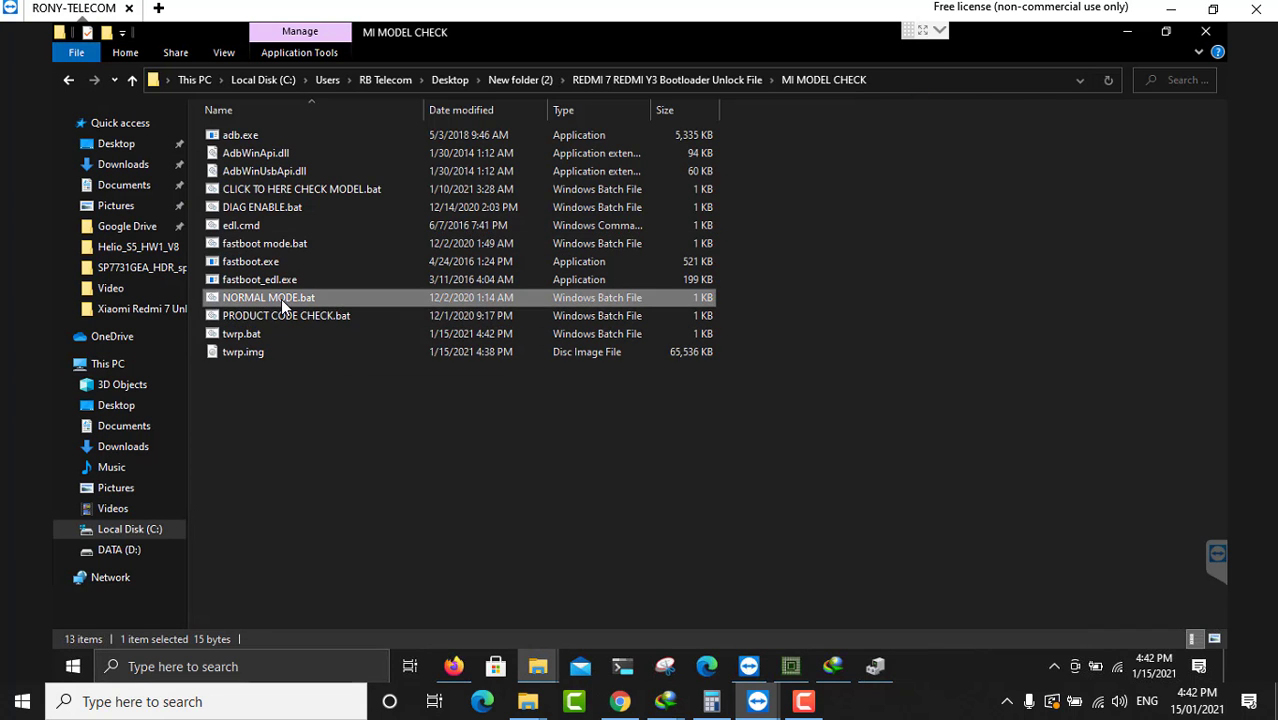
left_click(970, 124)
Capitalize the start of twrp.bat's title so it reads "T W R P B Y R D X U N L O C K", then save and close the file.
right_click(261, 337)
left_click(298, 264)
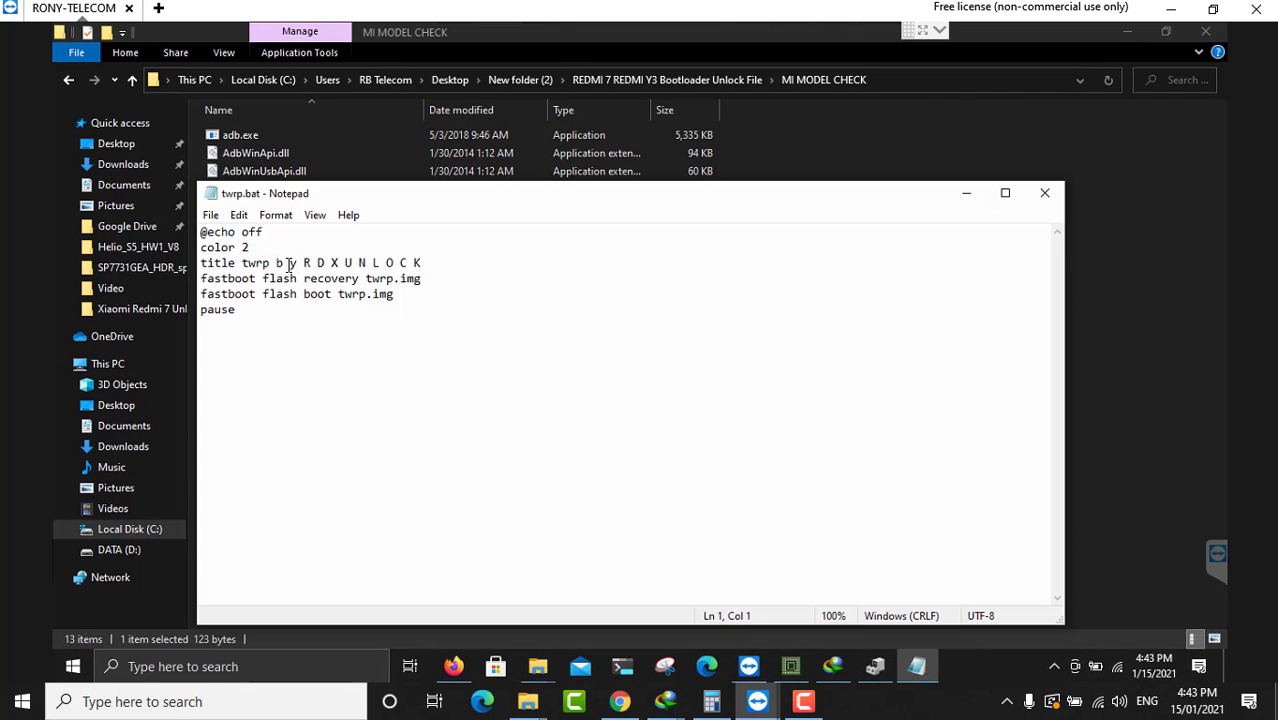
left_click_drag(297, 263, 243, 265)
type("T W R P  ")
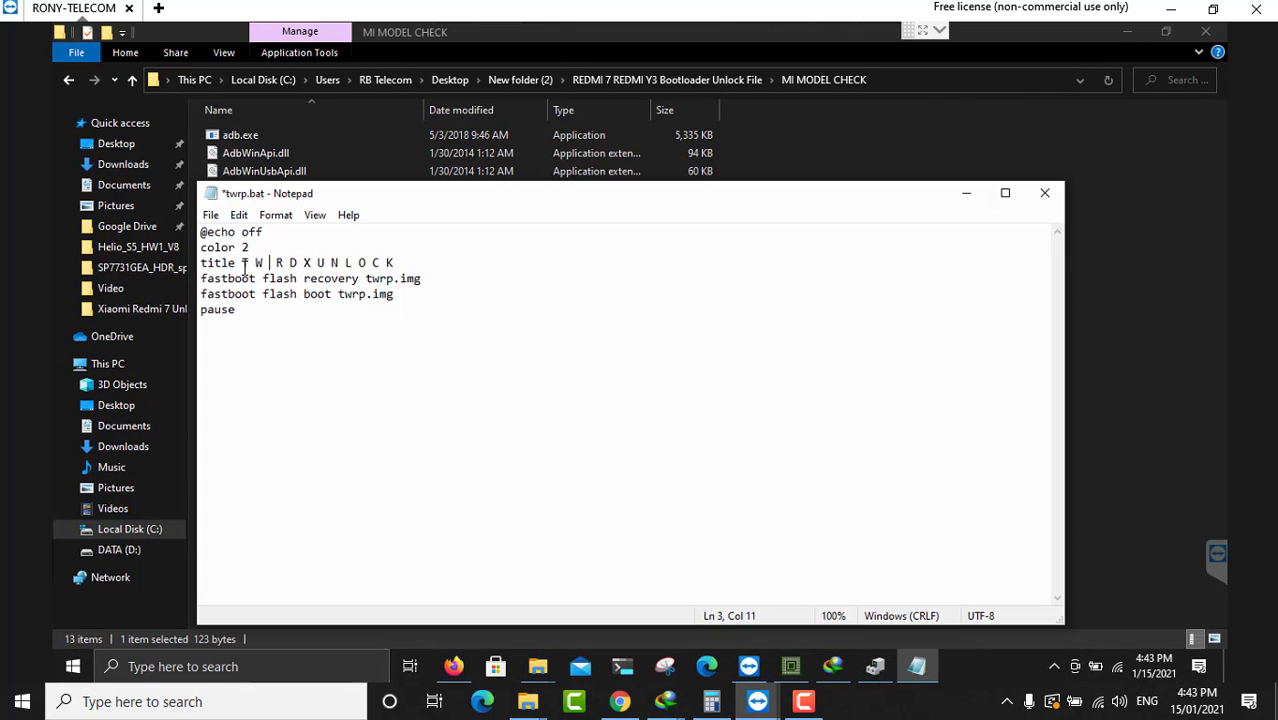
type("B Y")
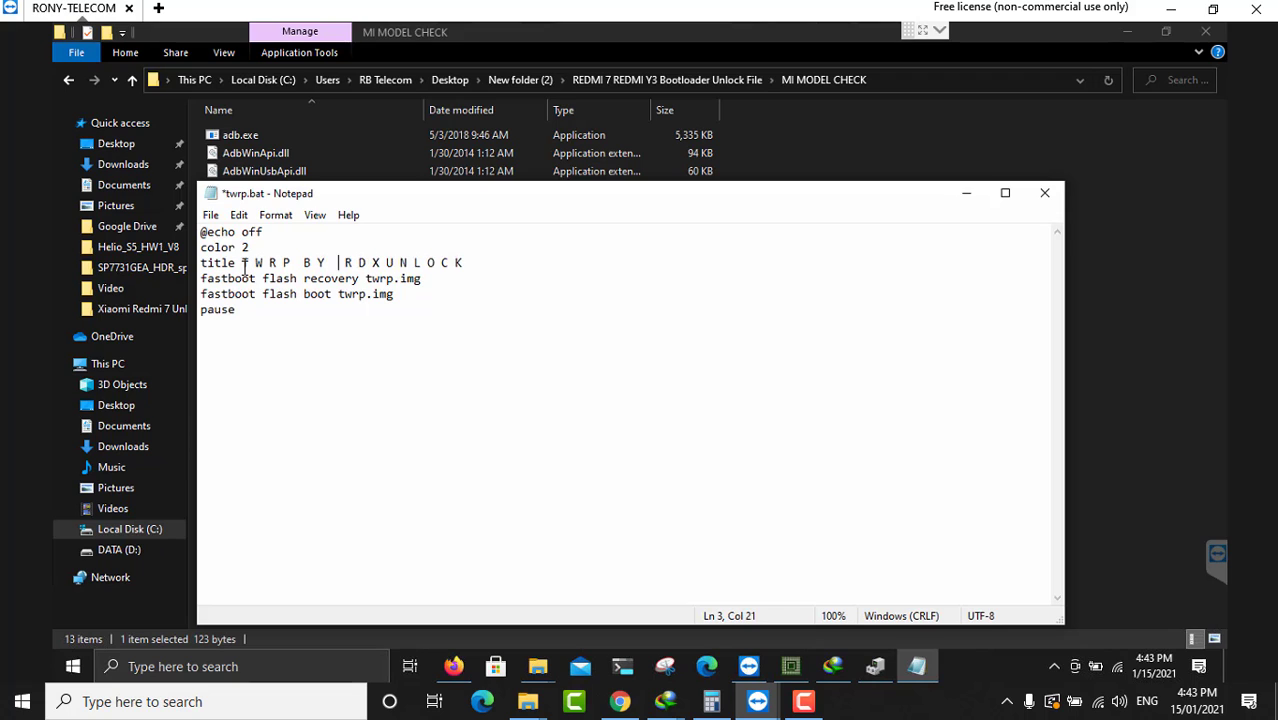
key("ctrl+s")
left_click(210, 215)
left_click(230, 380)
key("Return")
key("alt+F4")
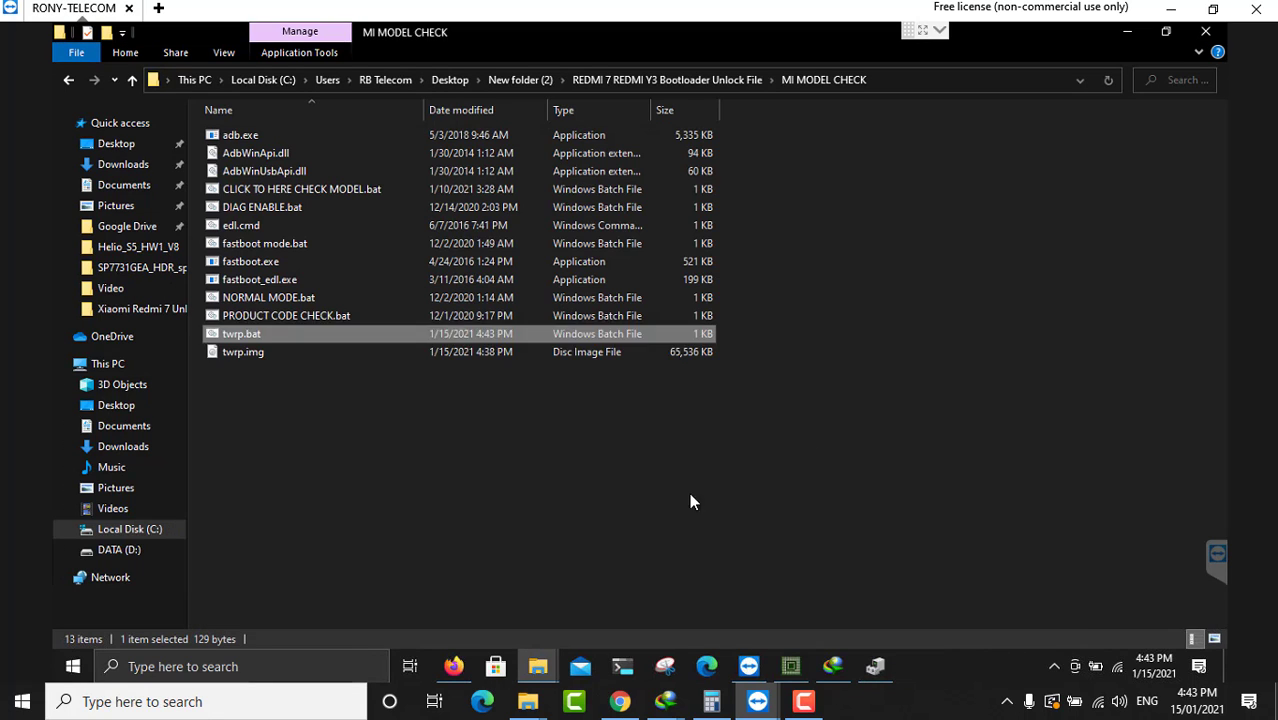
left_click(681, 497)
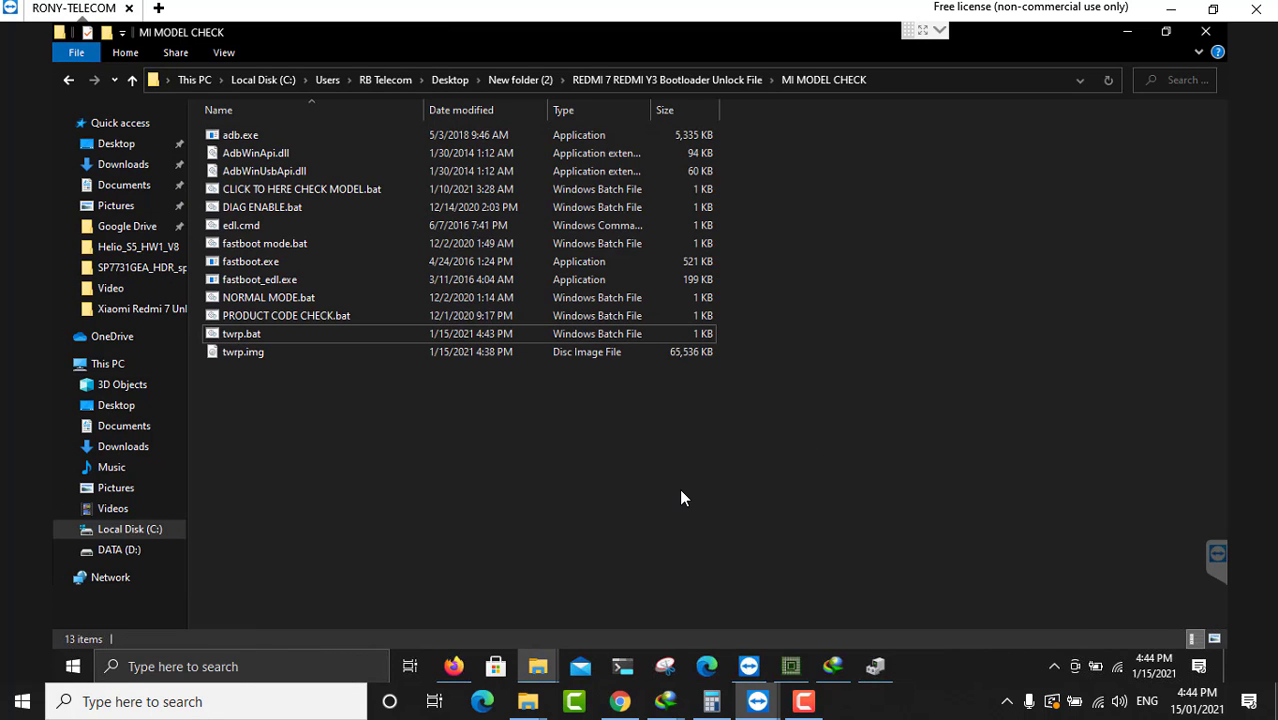